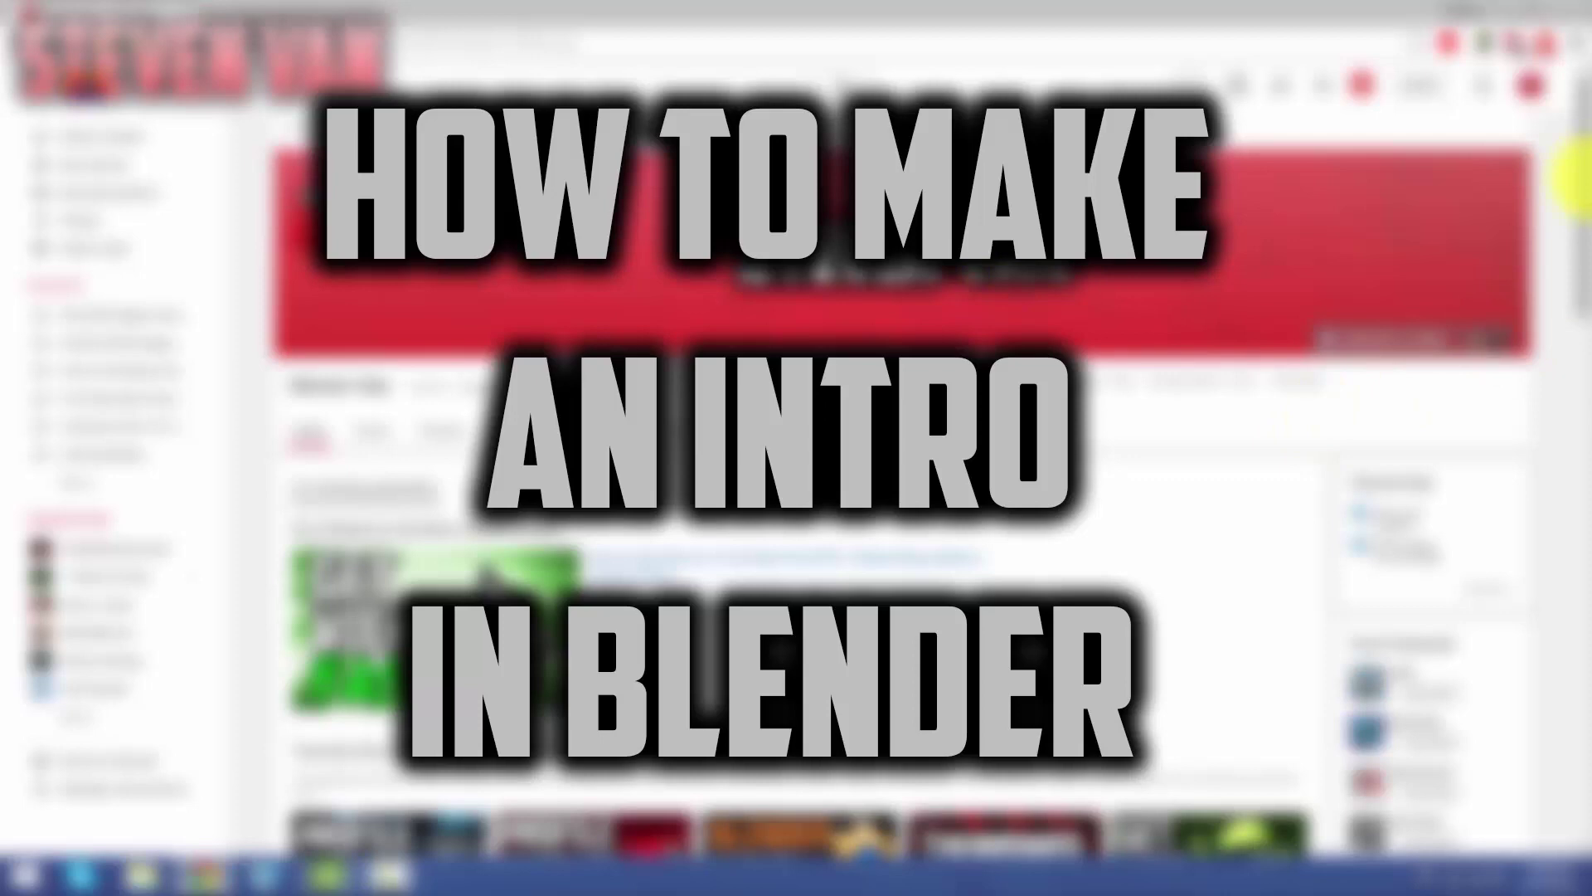
- Scroll through the YouTube channel page to look over its tutorial playlists
scroll(1580, 489, "down", 7)
left_click_drag(1579, 489, 1576, 366)
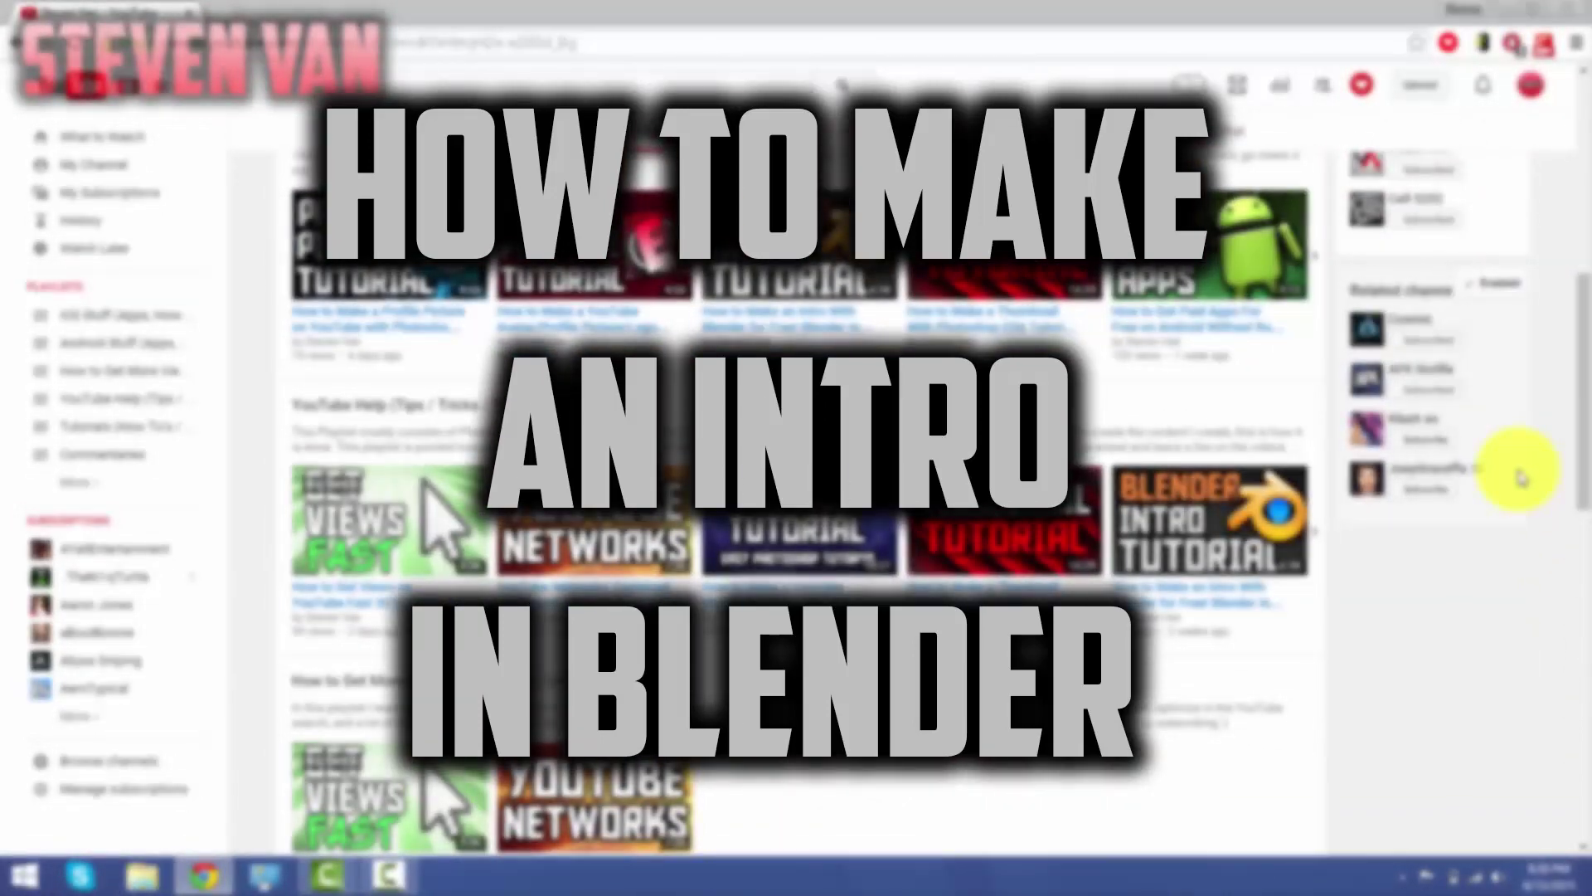
left_click_drag(1580, 358, 1584, 452)
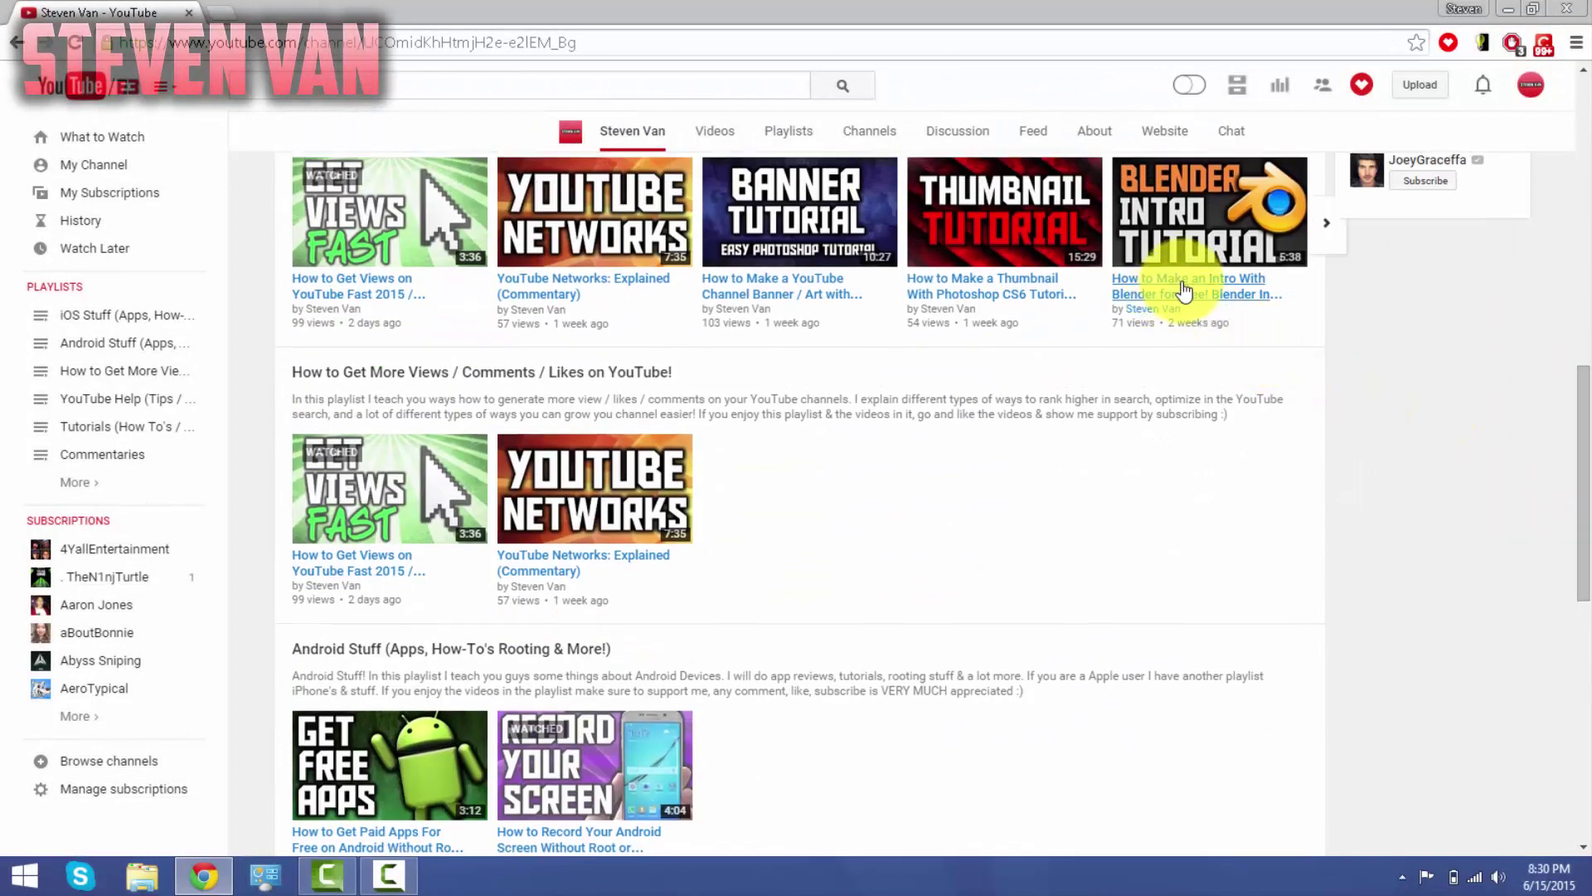
left_click_drag(1581, 551, 1590, 264)
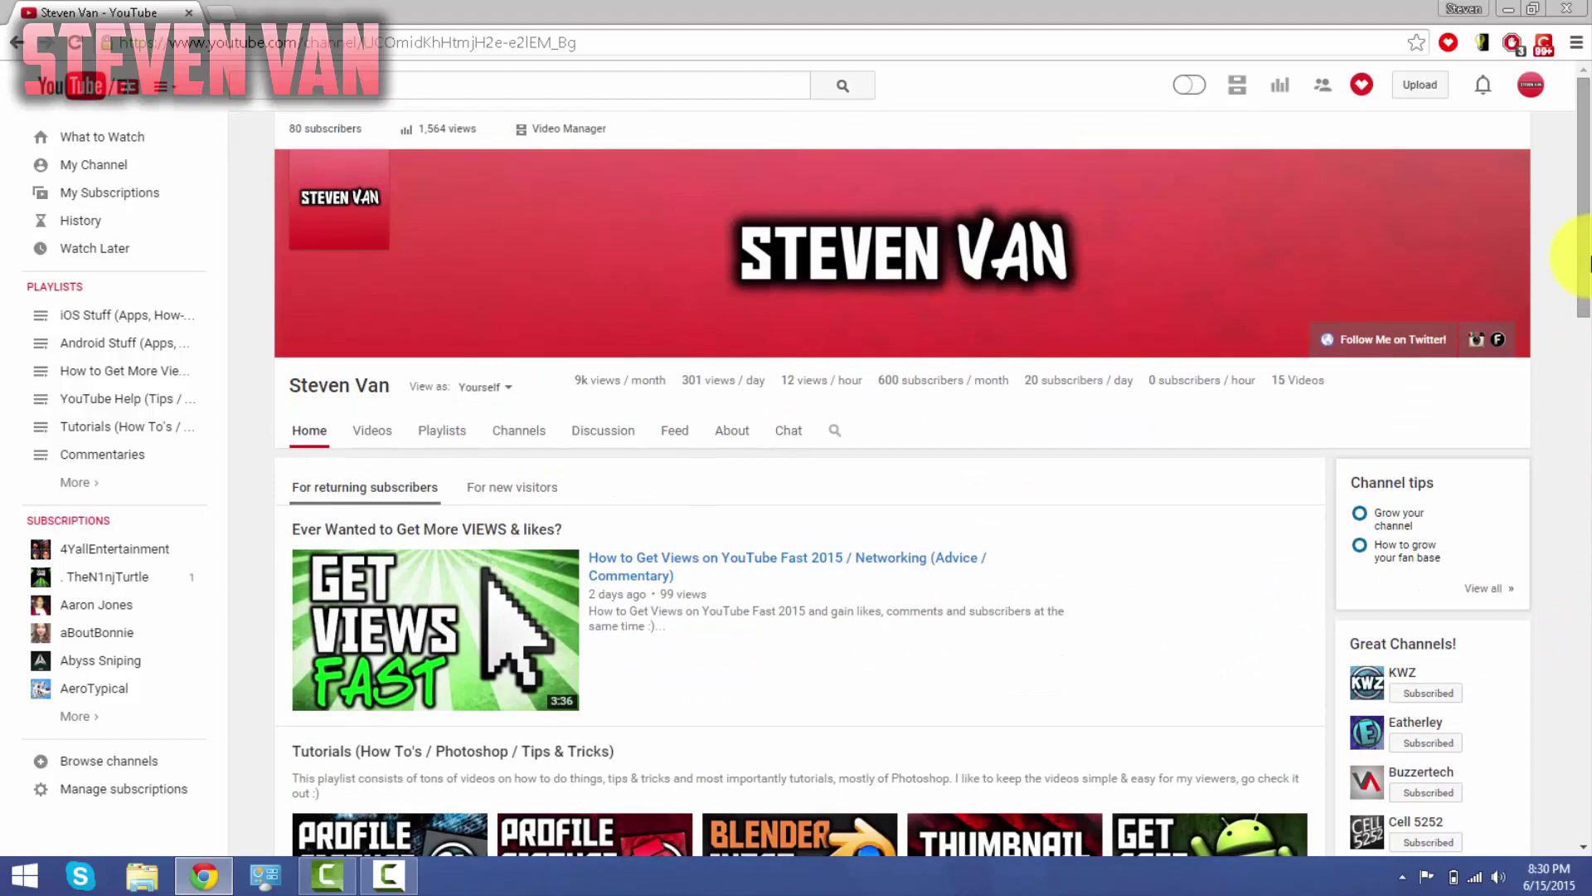
mouse_move(1588, 259)
left_mouse_down()
mouse_move(1580, 551)
mouse_move(1581, 263)
left_mouse_up()
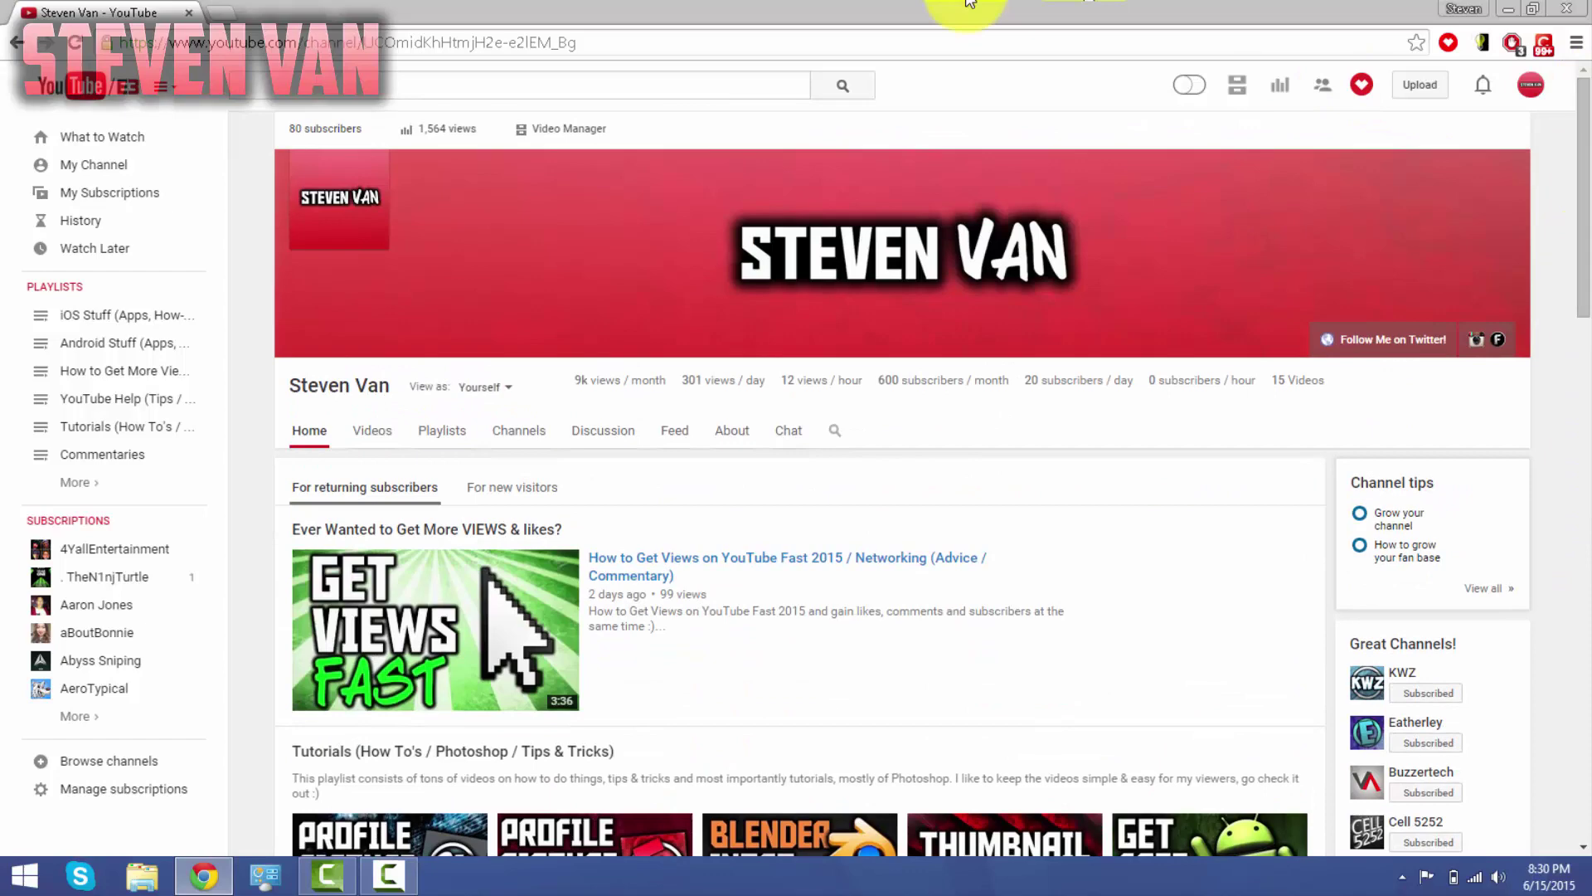
- Visit the blender.org Blender 2.74 download page in a new tab, then close it
left_click(226, 9)
type("blender.org")
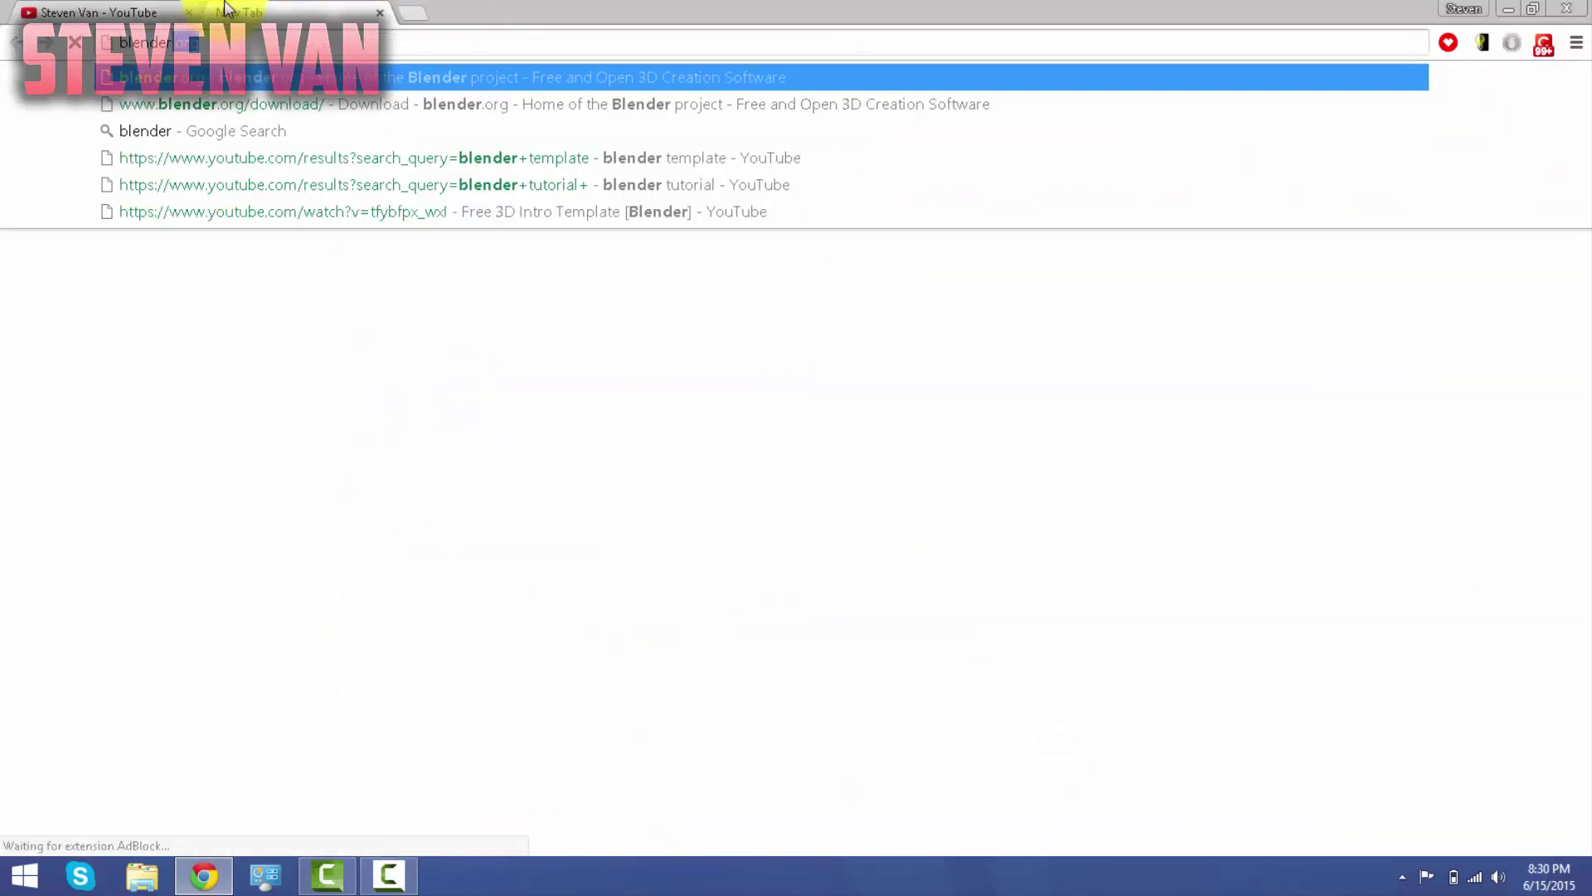
key("Down")
key("Return")
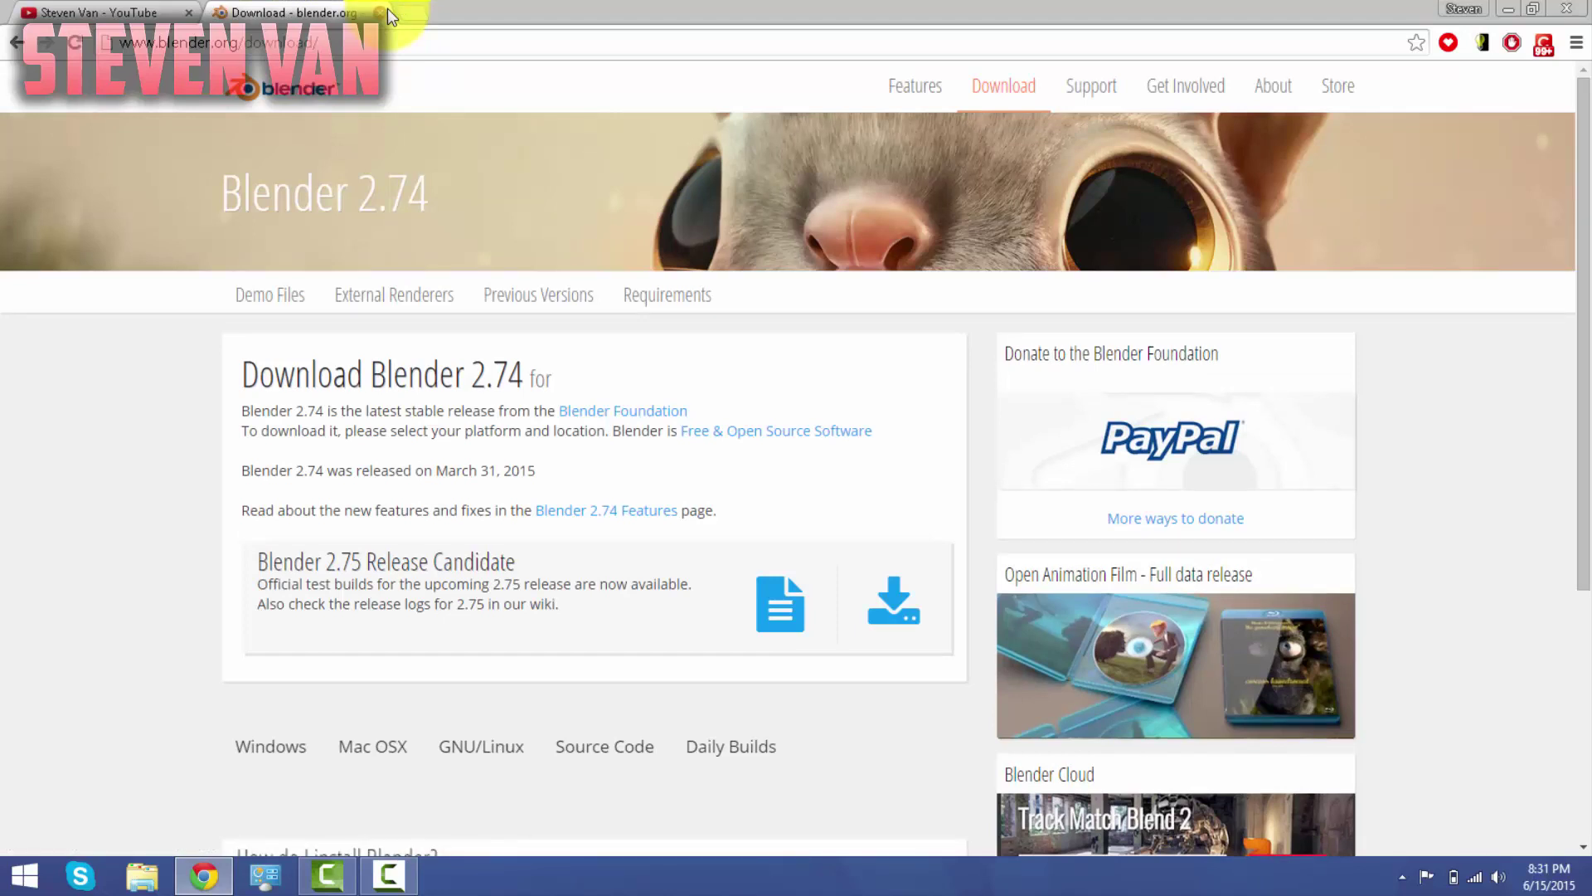
left_click(383, 12)
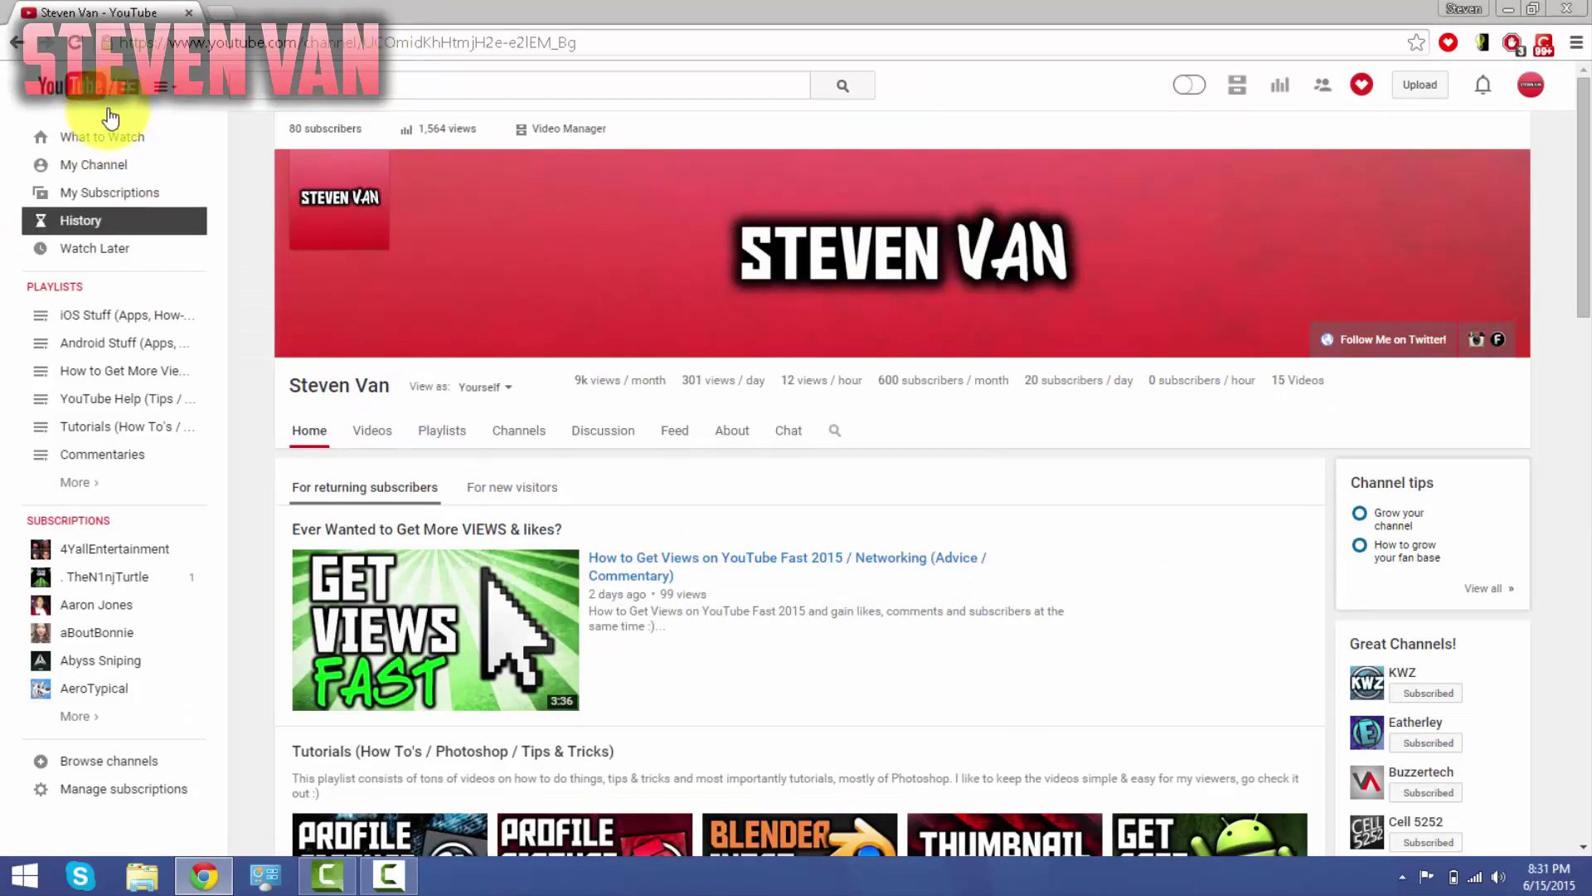
- Search YouTube for 'blender template' and scroll through the intro template results
left_click(289, 91)
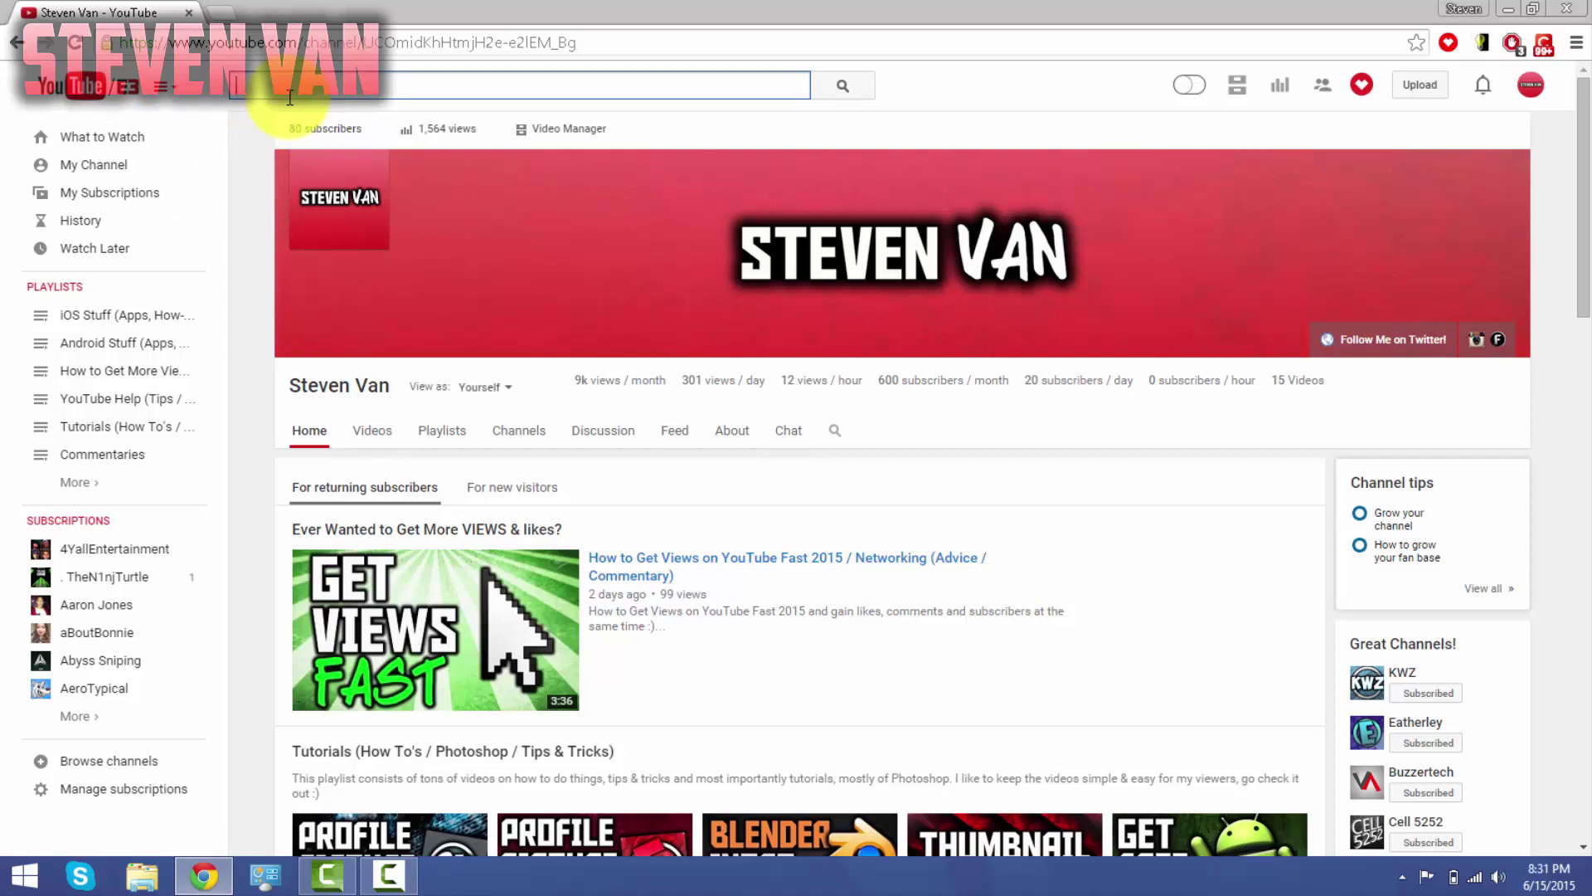
type("blender template")
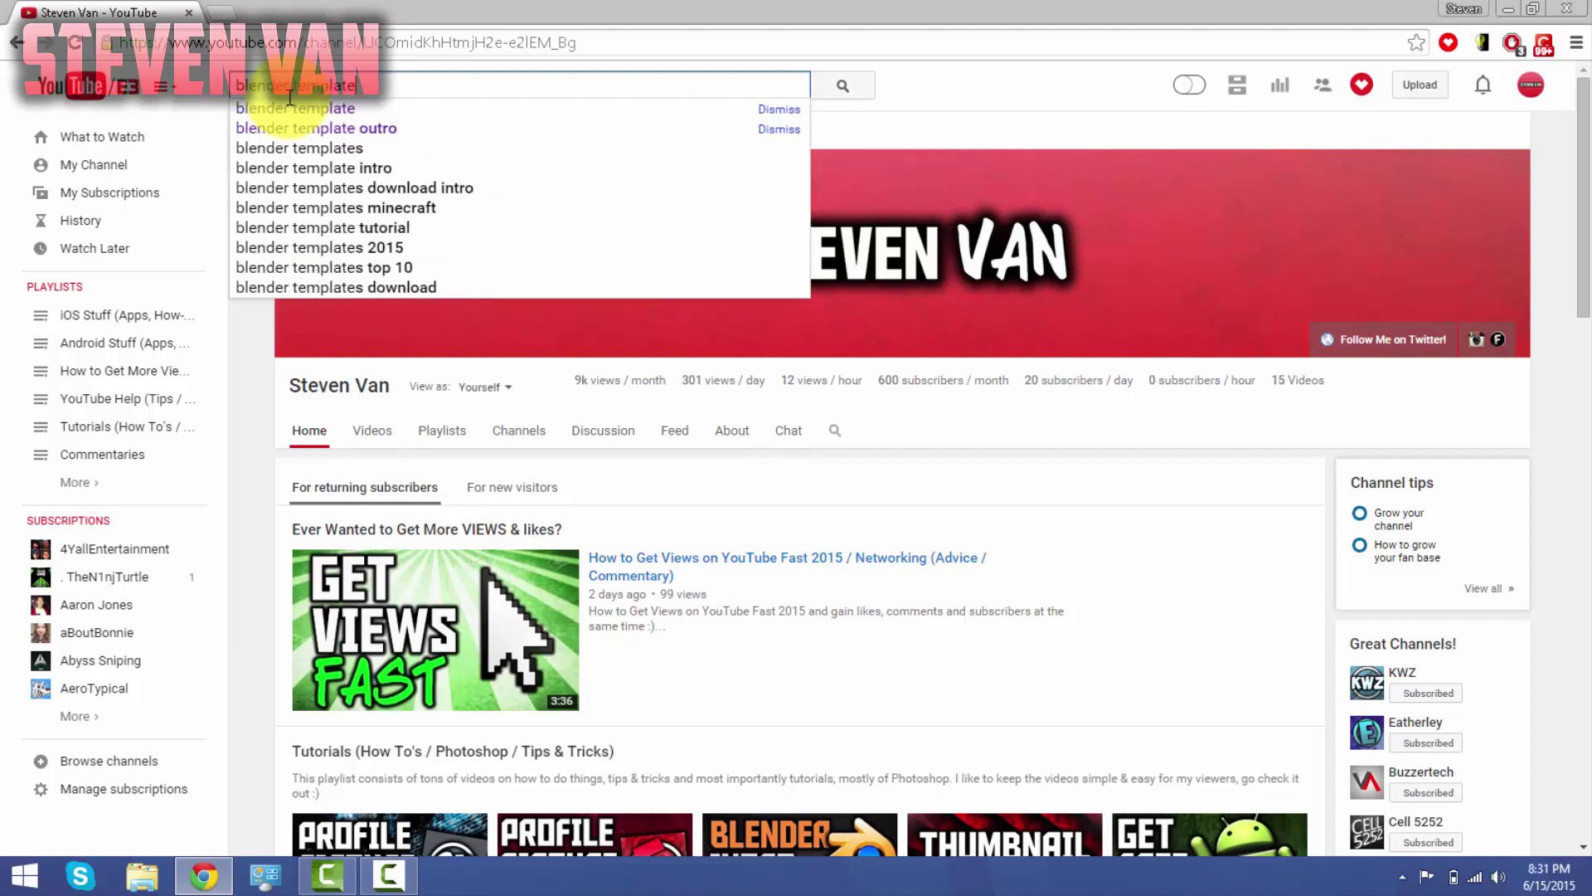
key("Return")
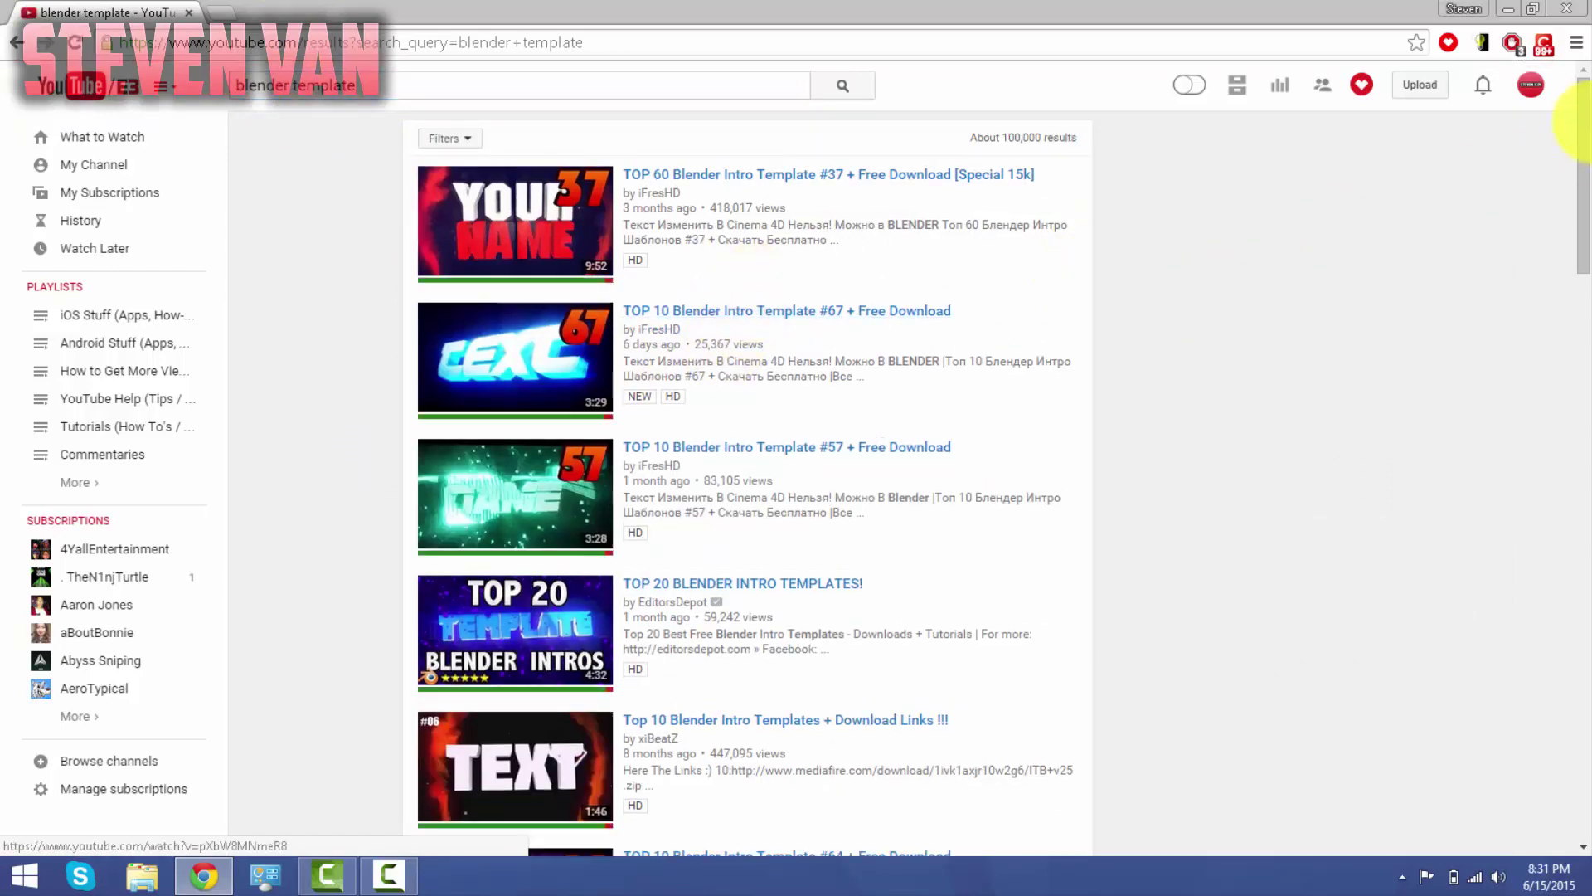
left_click_drag(1583, 124, 1539, 214)
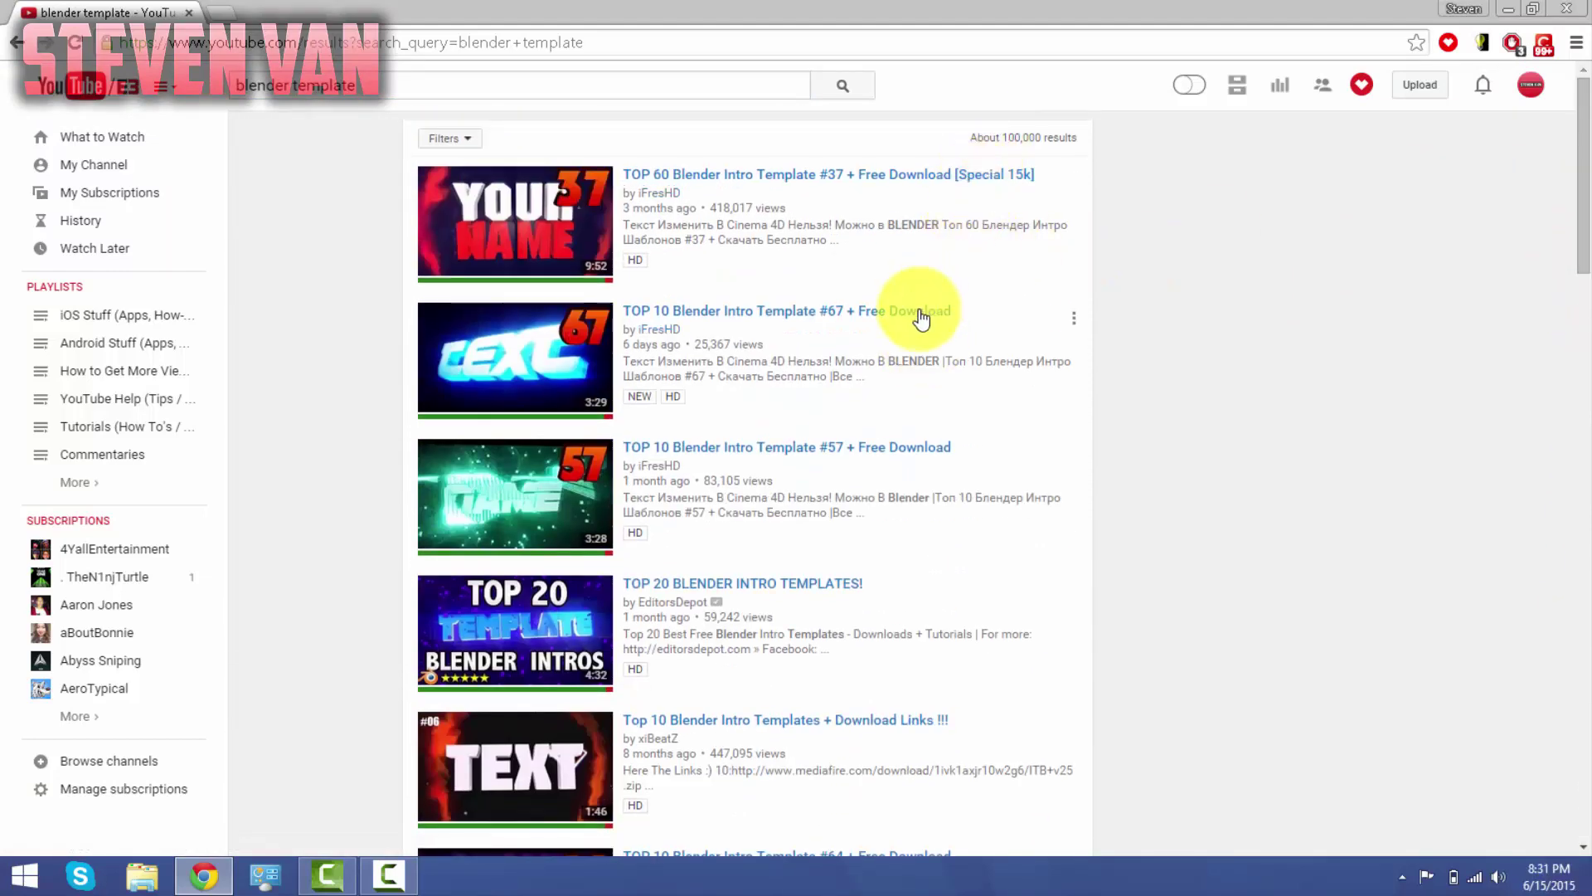
- Open and pause the TOP 60 Blender Intro Template #37 video, then follow its first MediaFire link
left_click(962, 175)
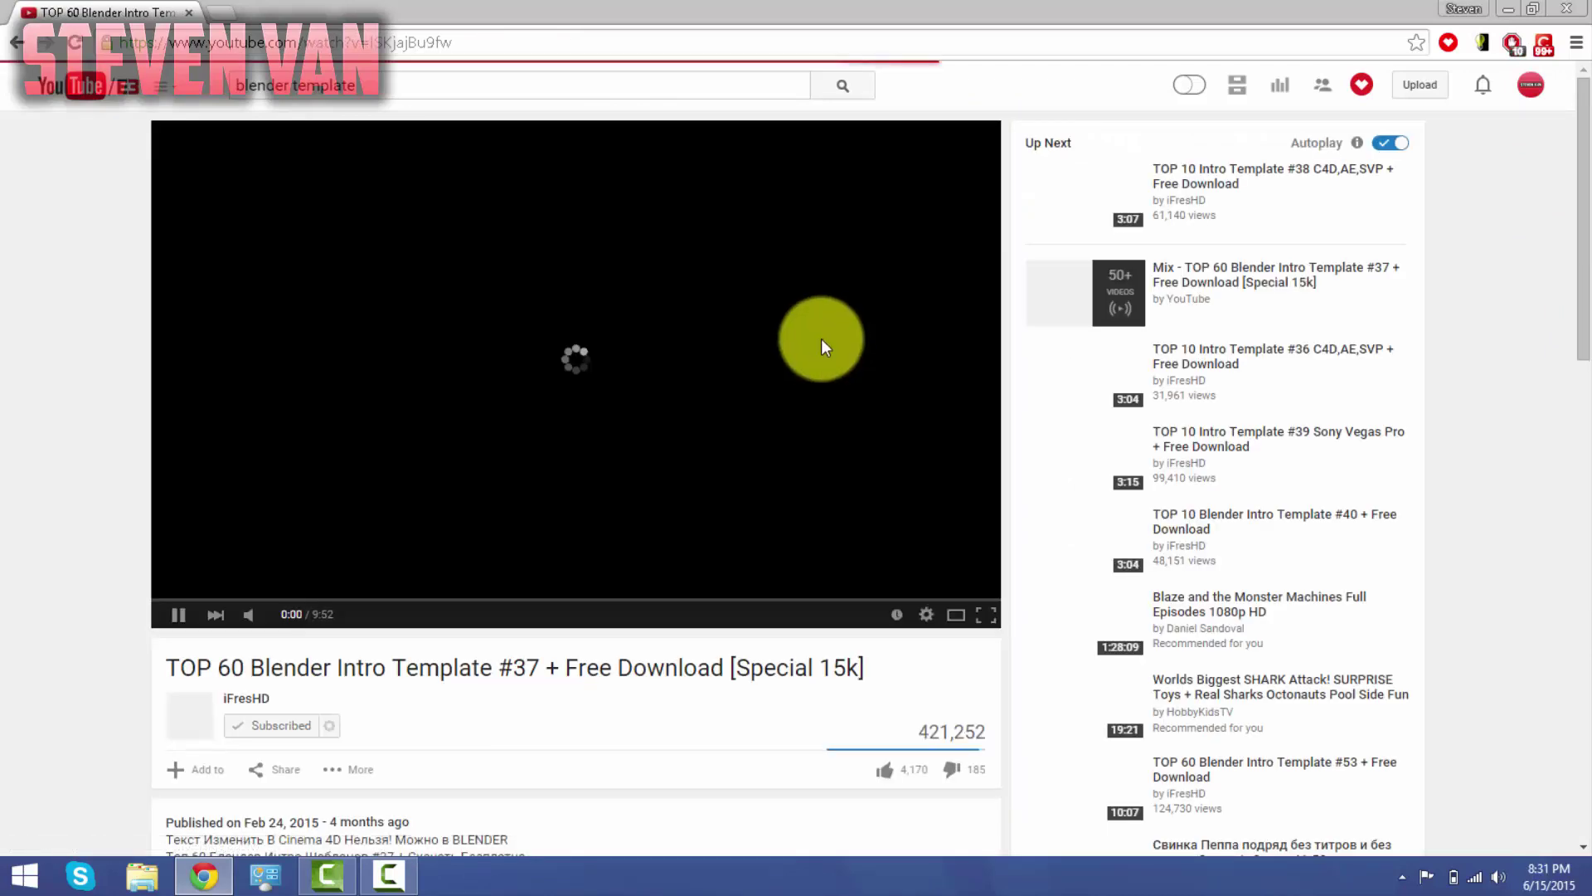
left_click(821, 338)
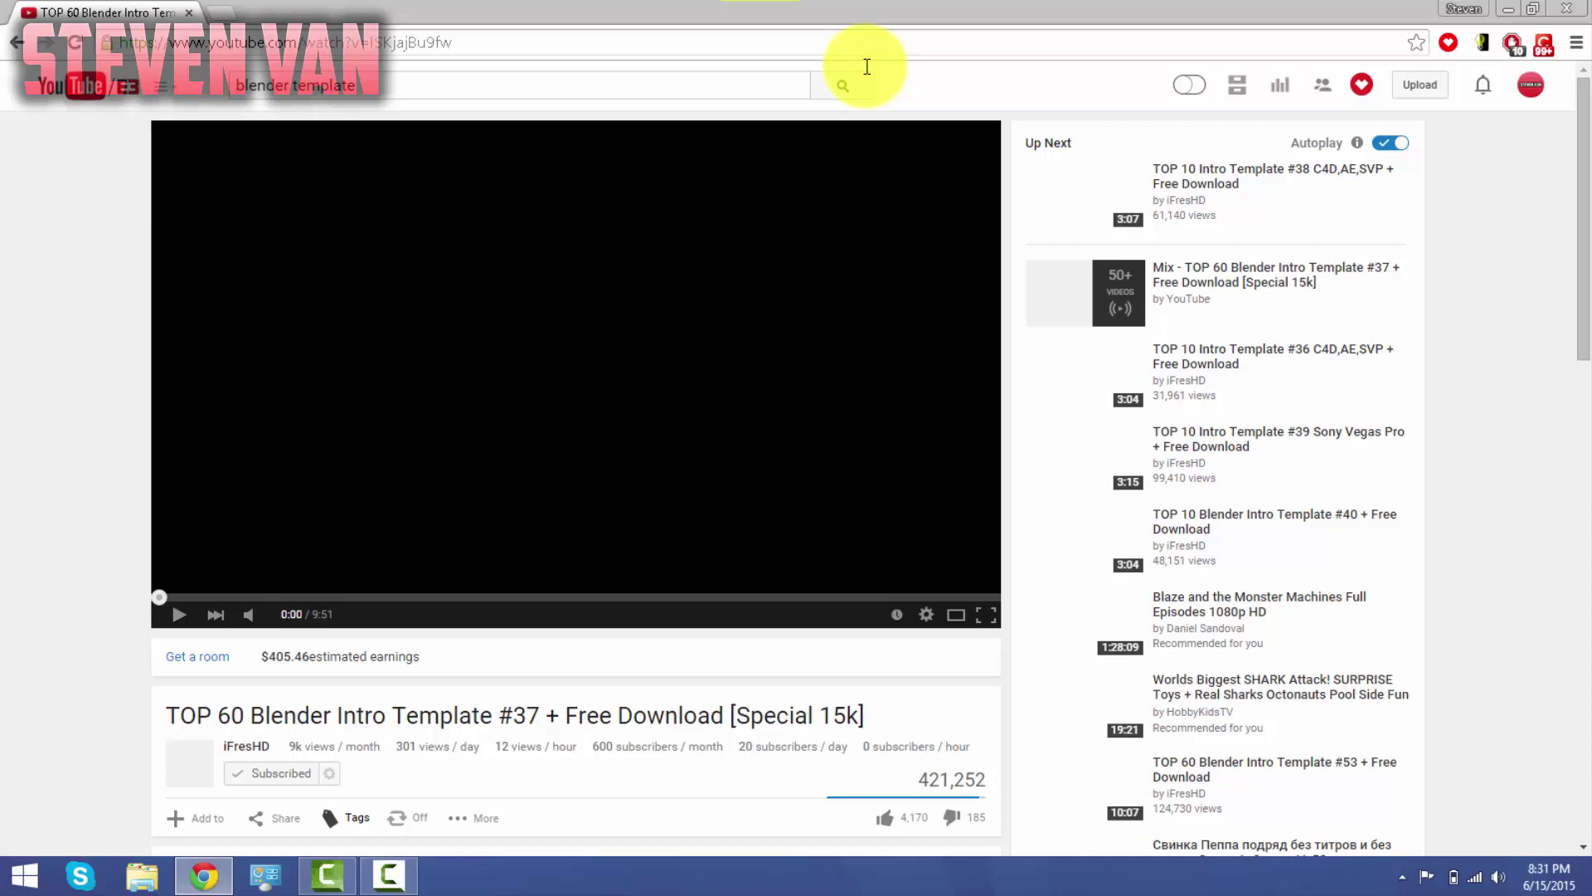
left_click_drag(1583, 345, 1584, 620)
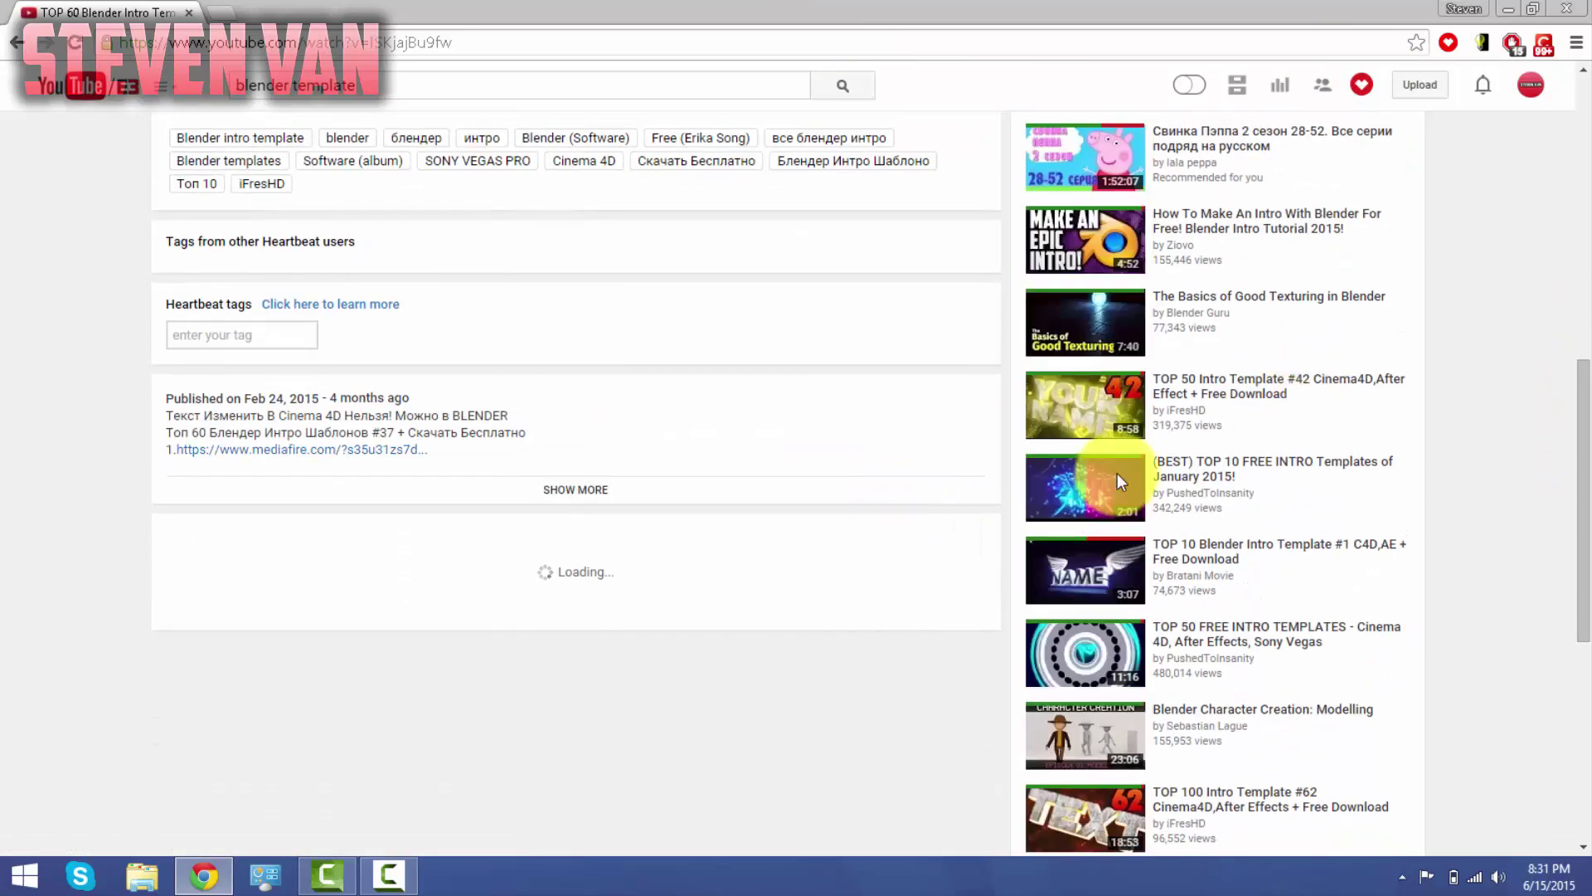
left_click(575, 489)
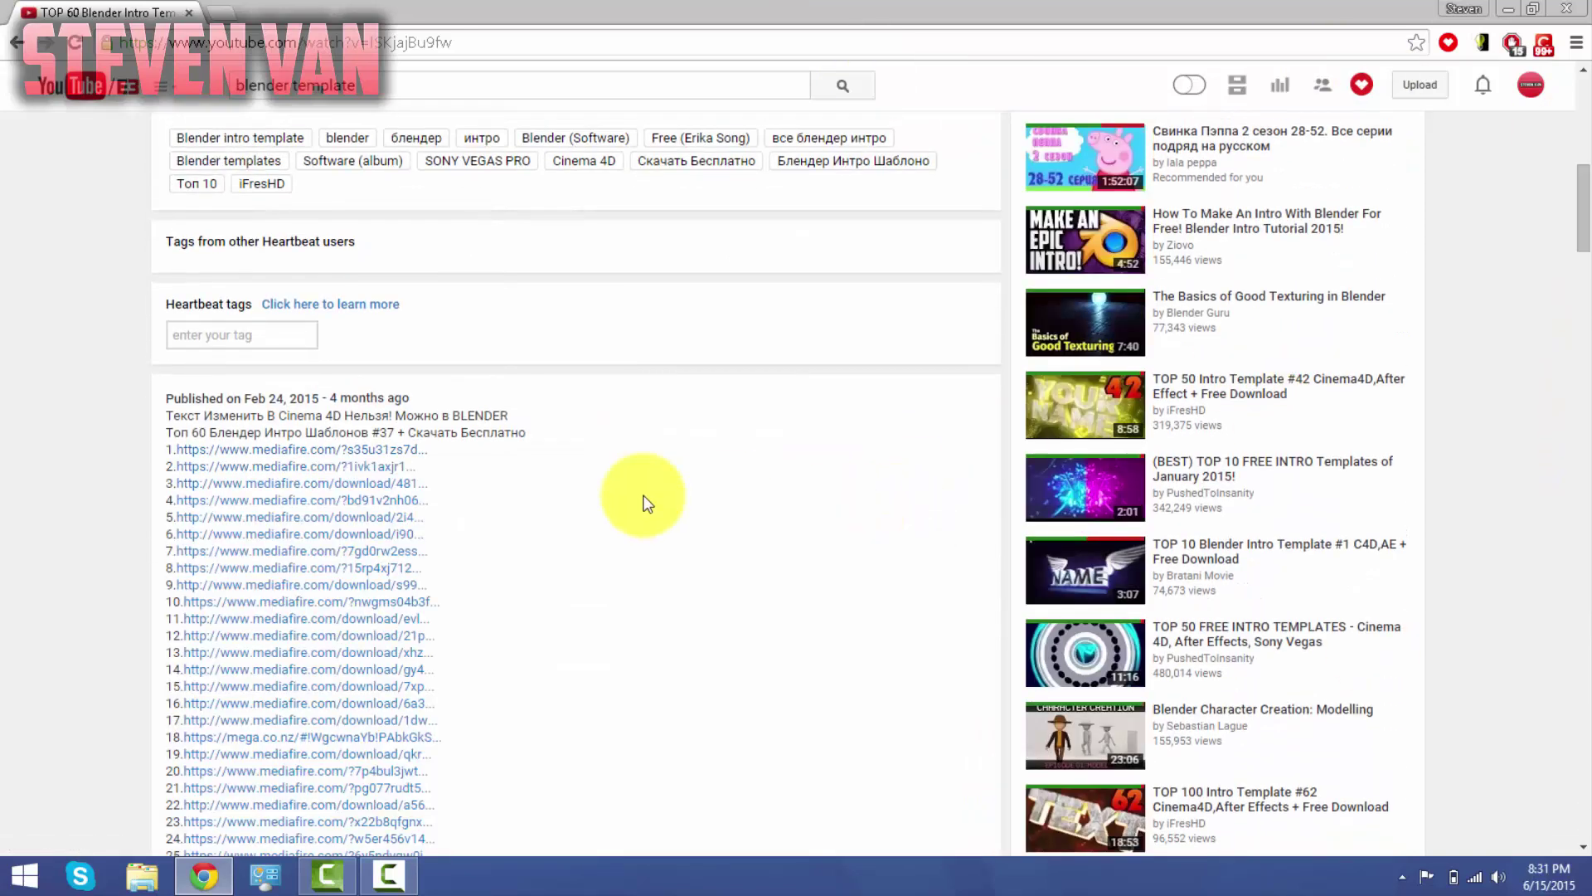
left_click(398, 452)
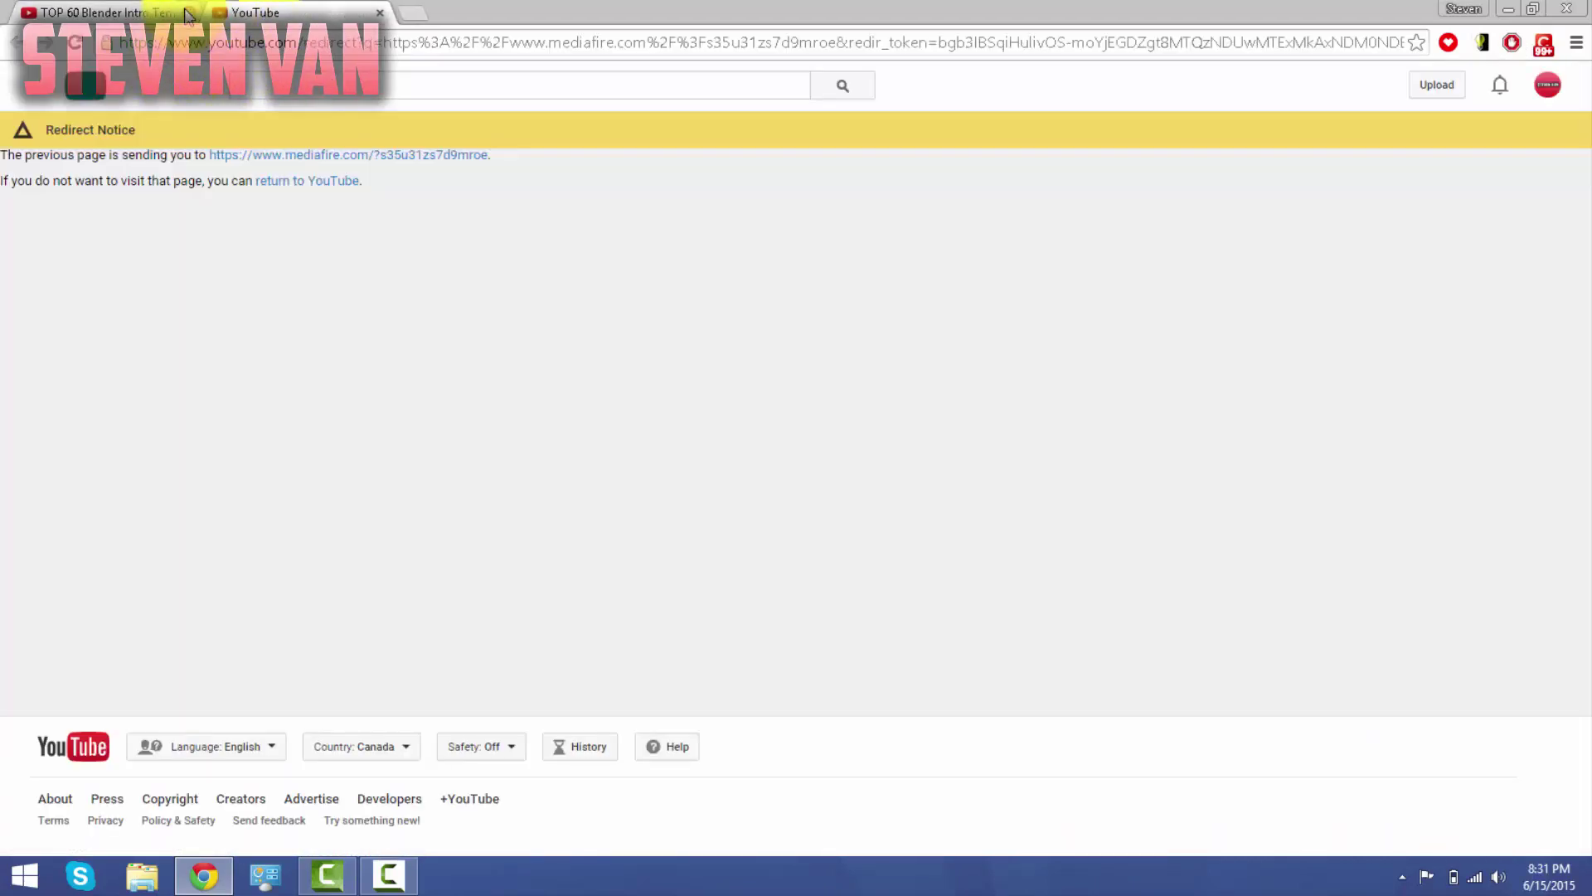
- Download ITB v18.zip (46.82 MB) from MediaFire and open it in WinRAR
left_click(189, 13)
left_click(282, 156)
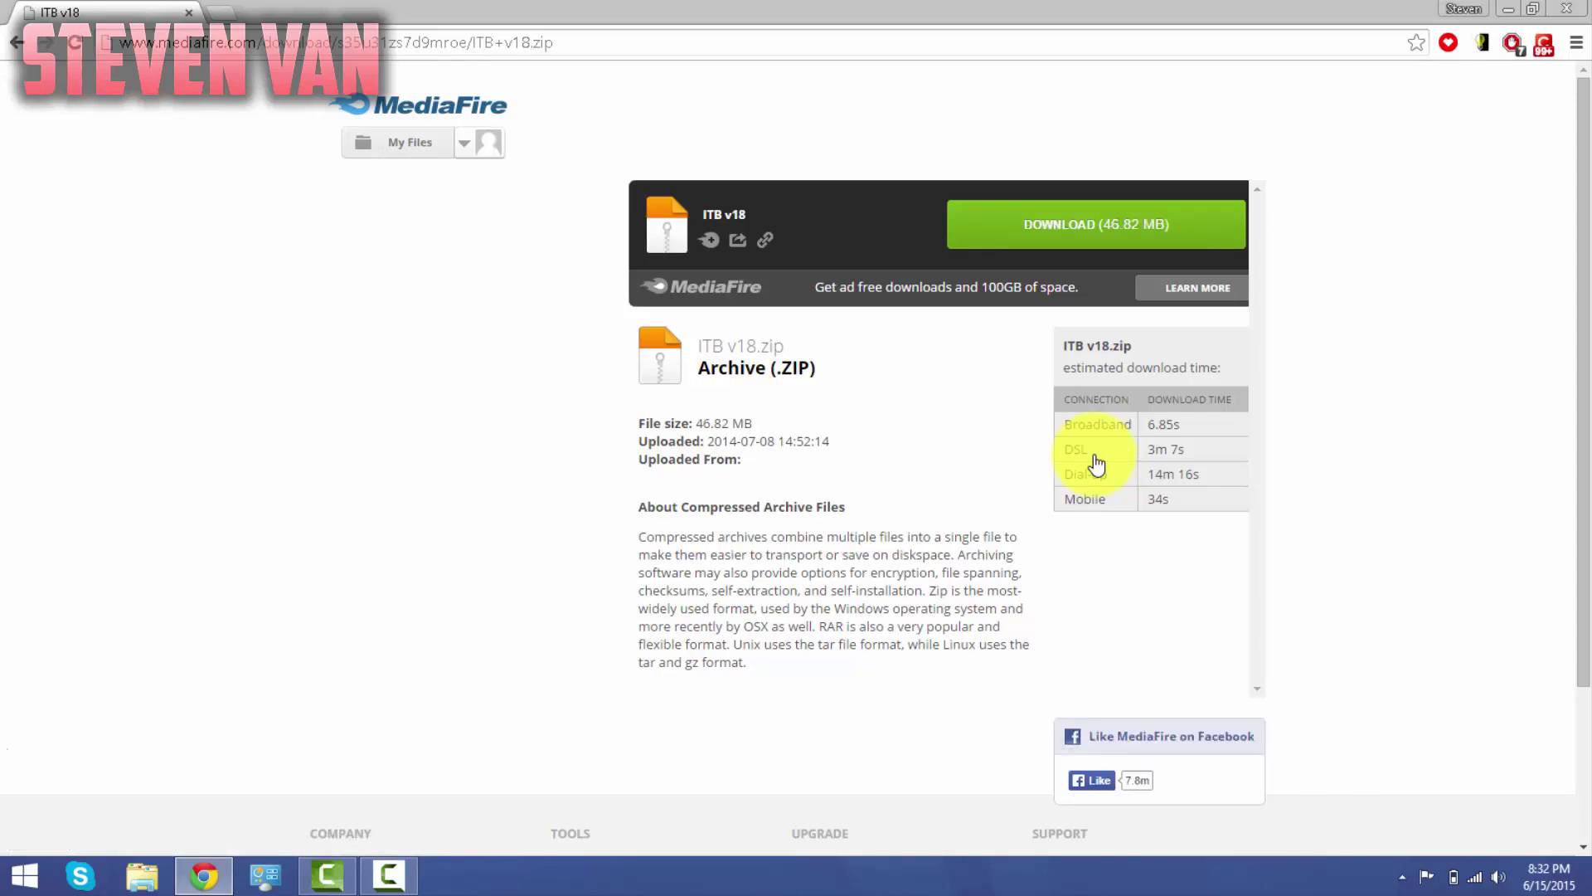
left_click(1175, 239)
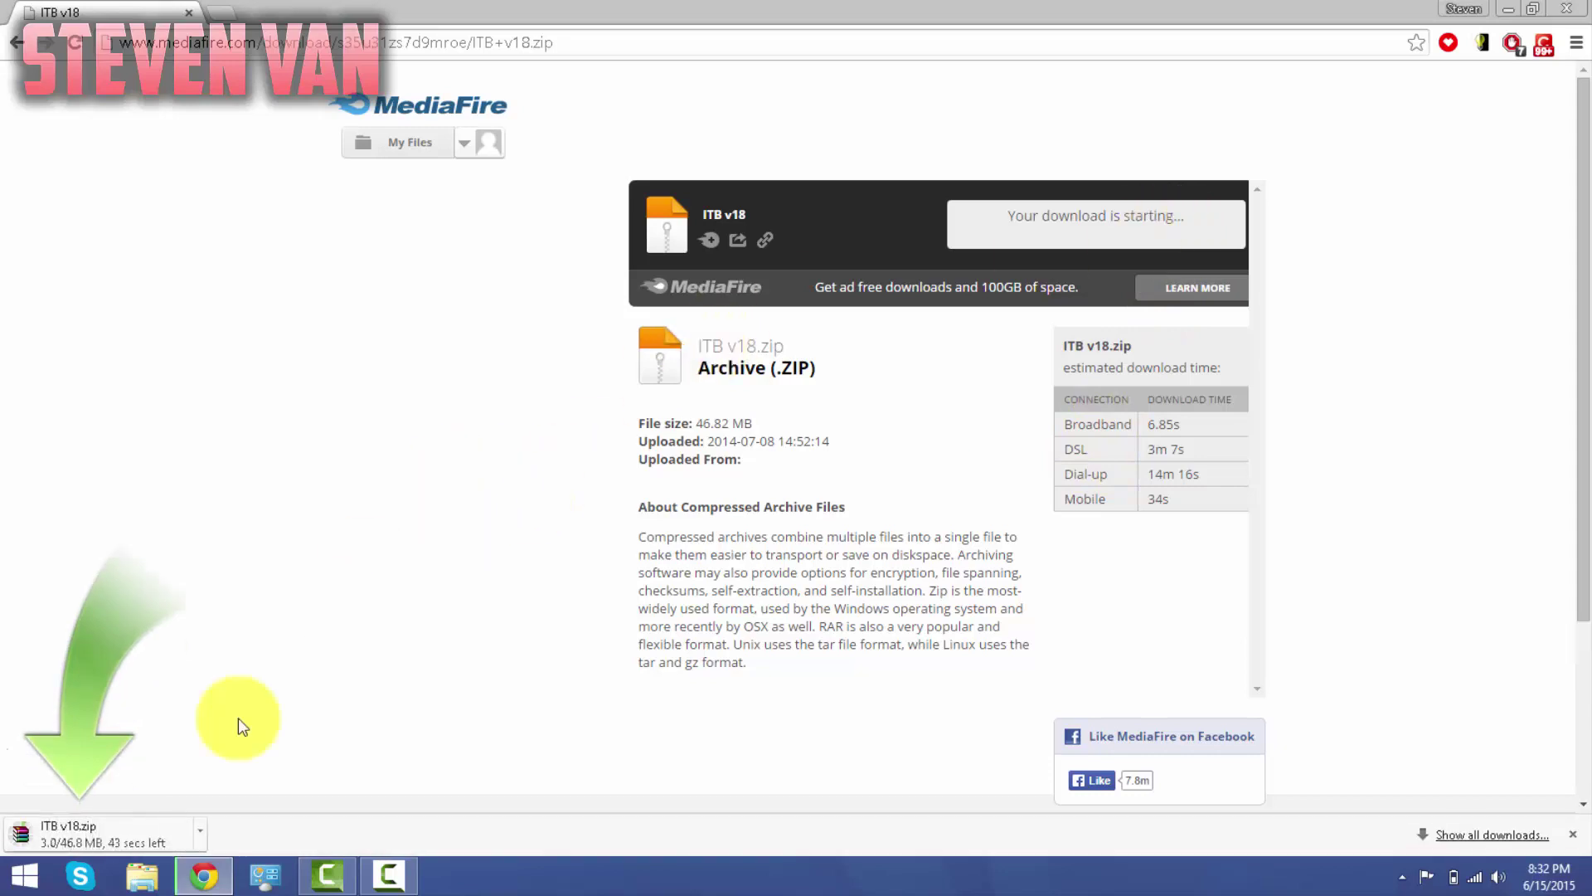
left_click(145, 833)
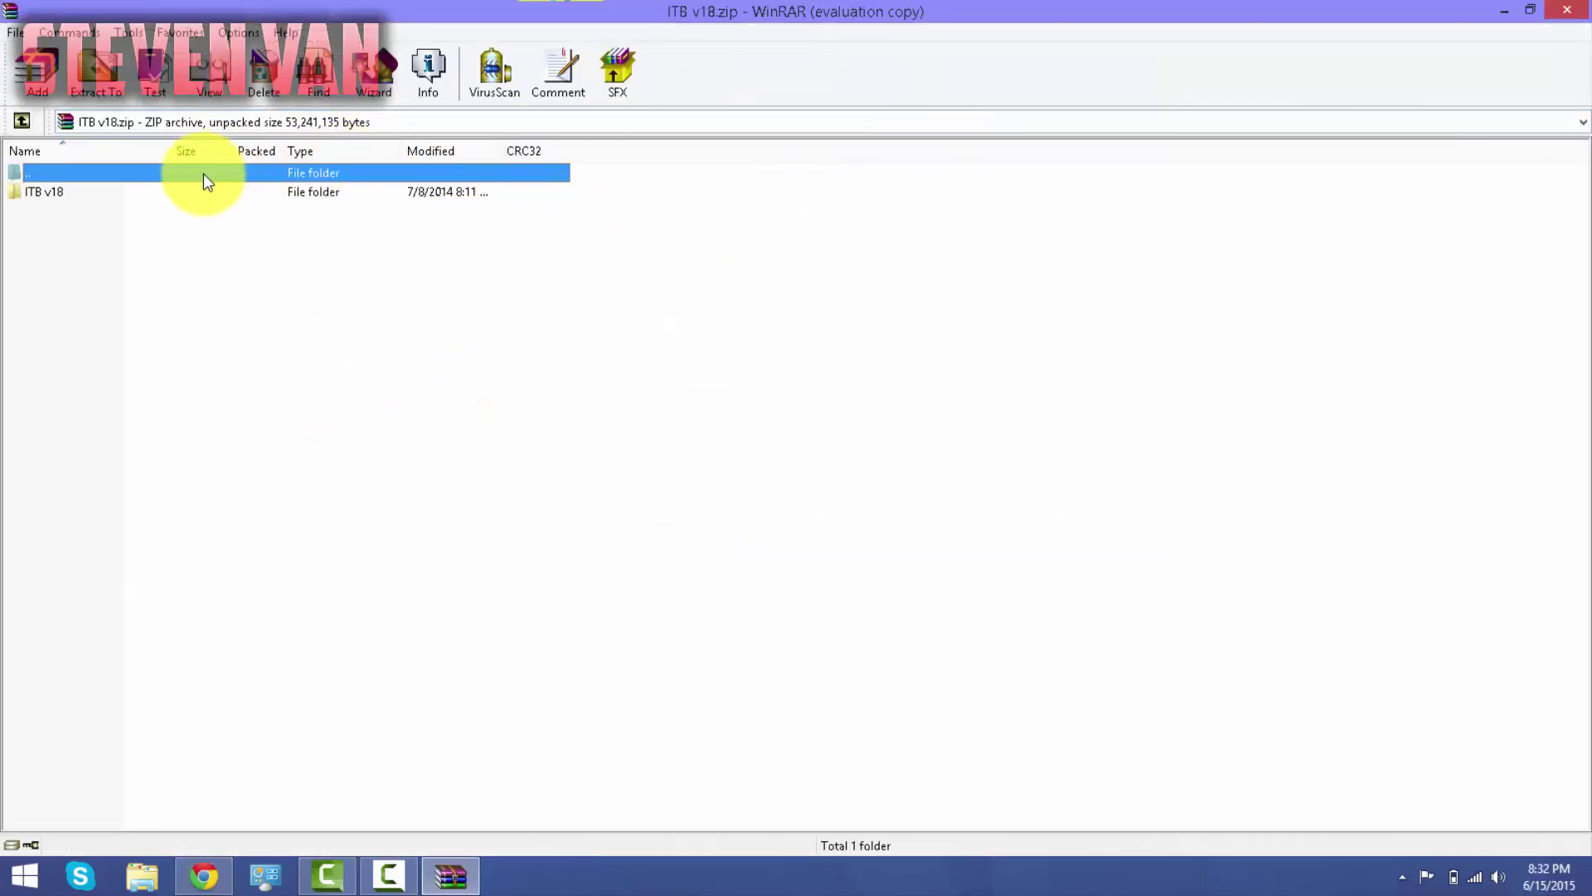
- Open ITB v18.blend from the archive's ITB v18 folder in Blender
double_click(50, 197)
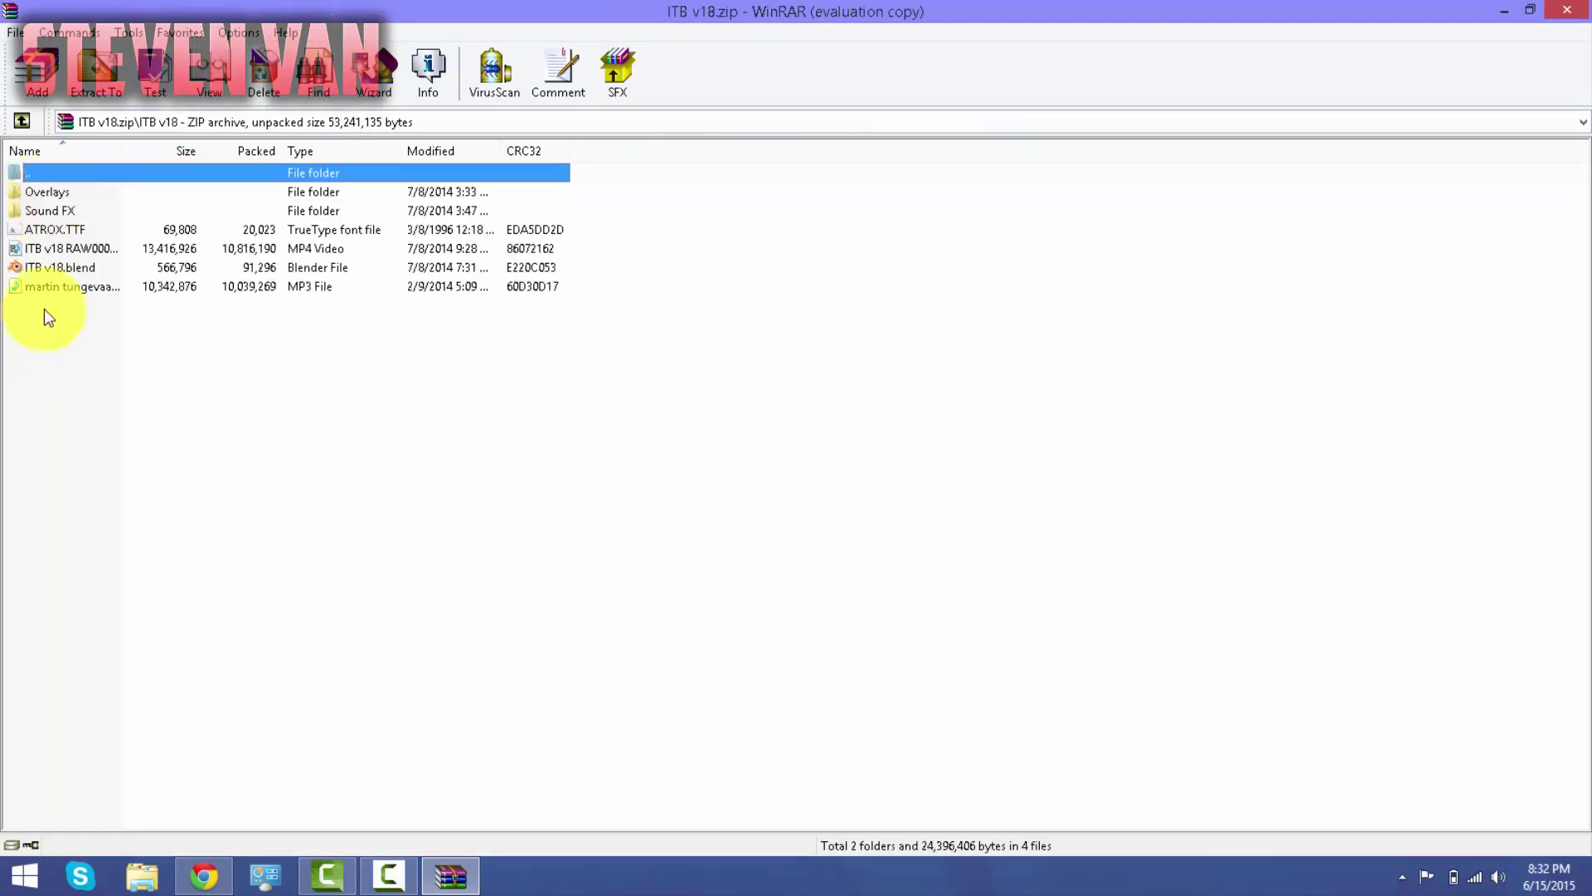
left_click(69, 250)
left_click(66, 269)
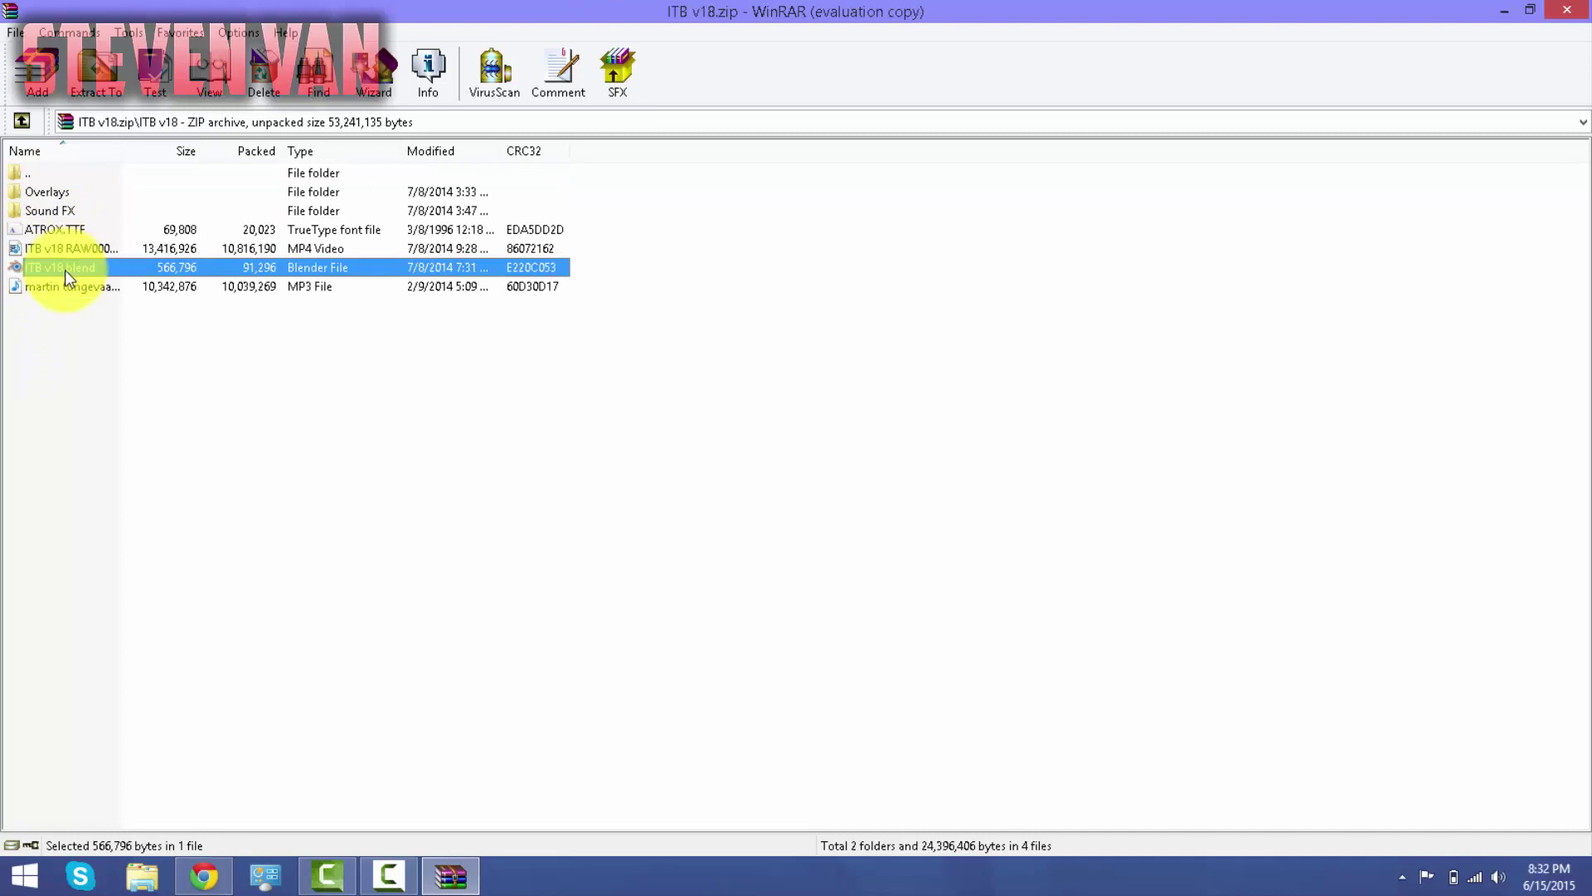
double_click(73, 270)
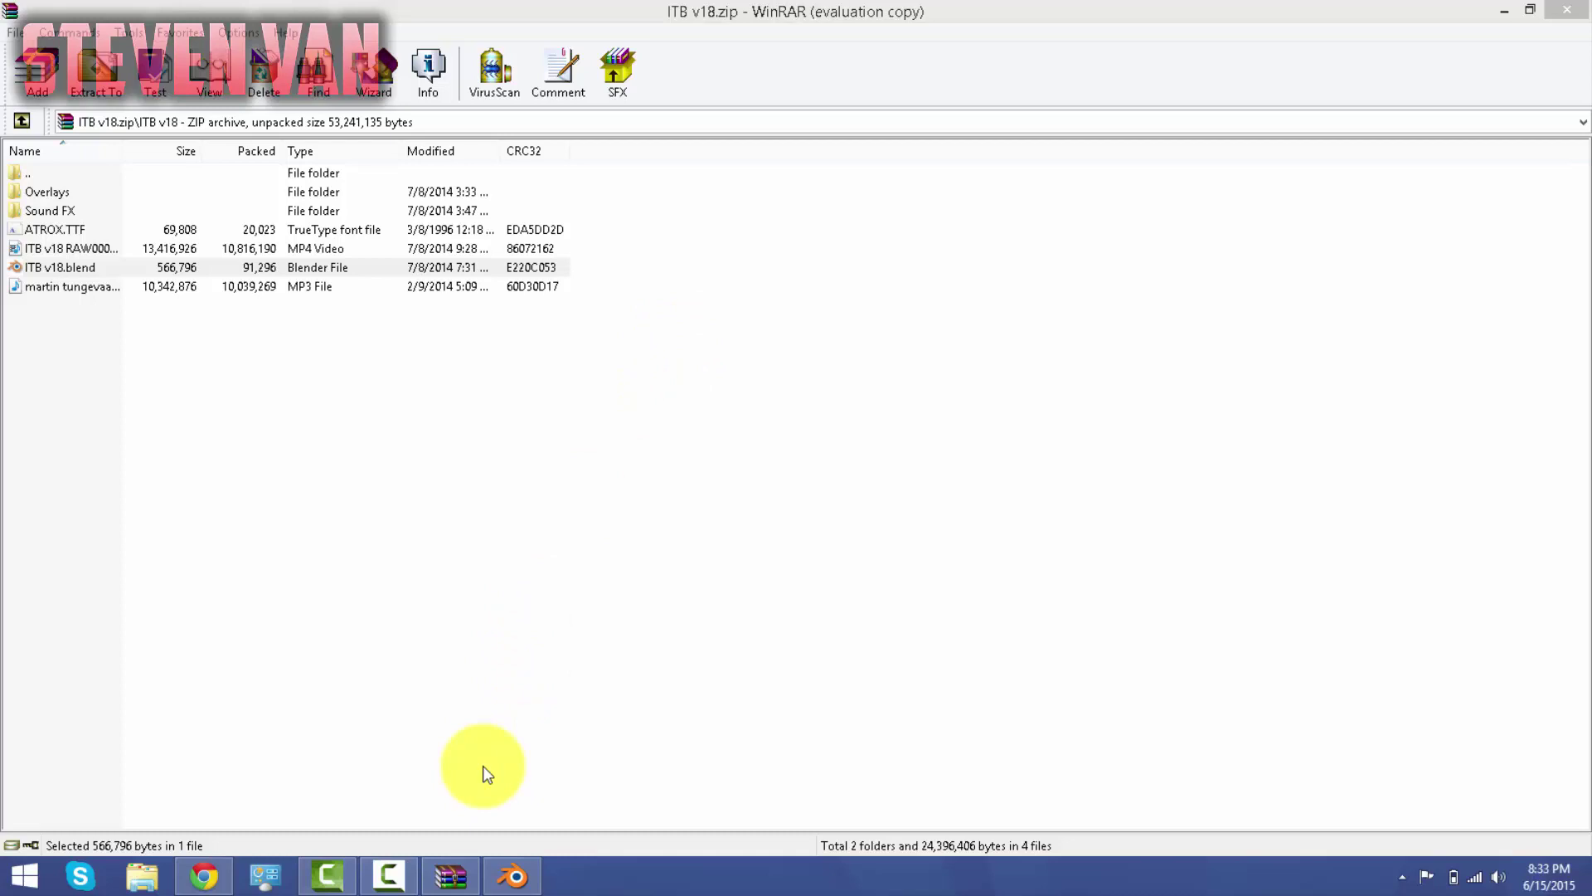
- Retype the YOUR 3D text as STEVEN
left_click(512, 874)
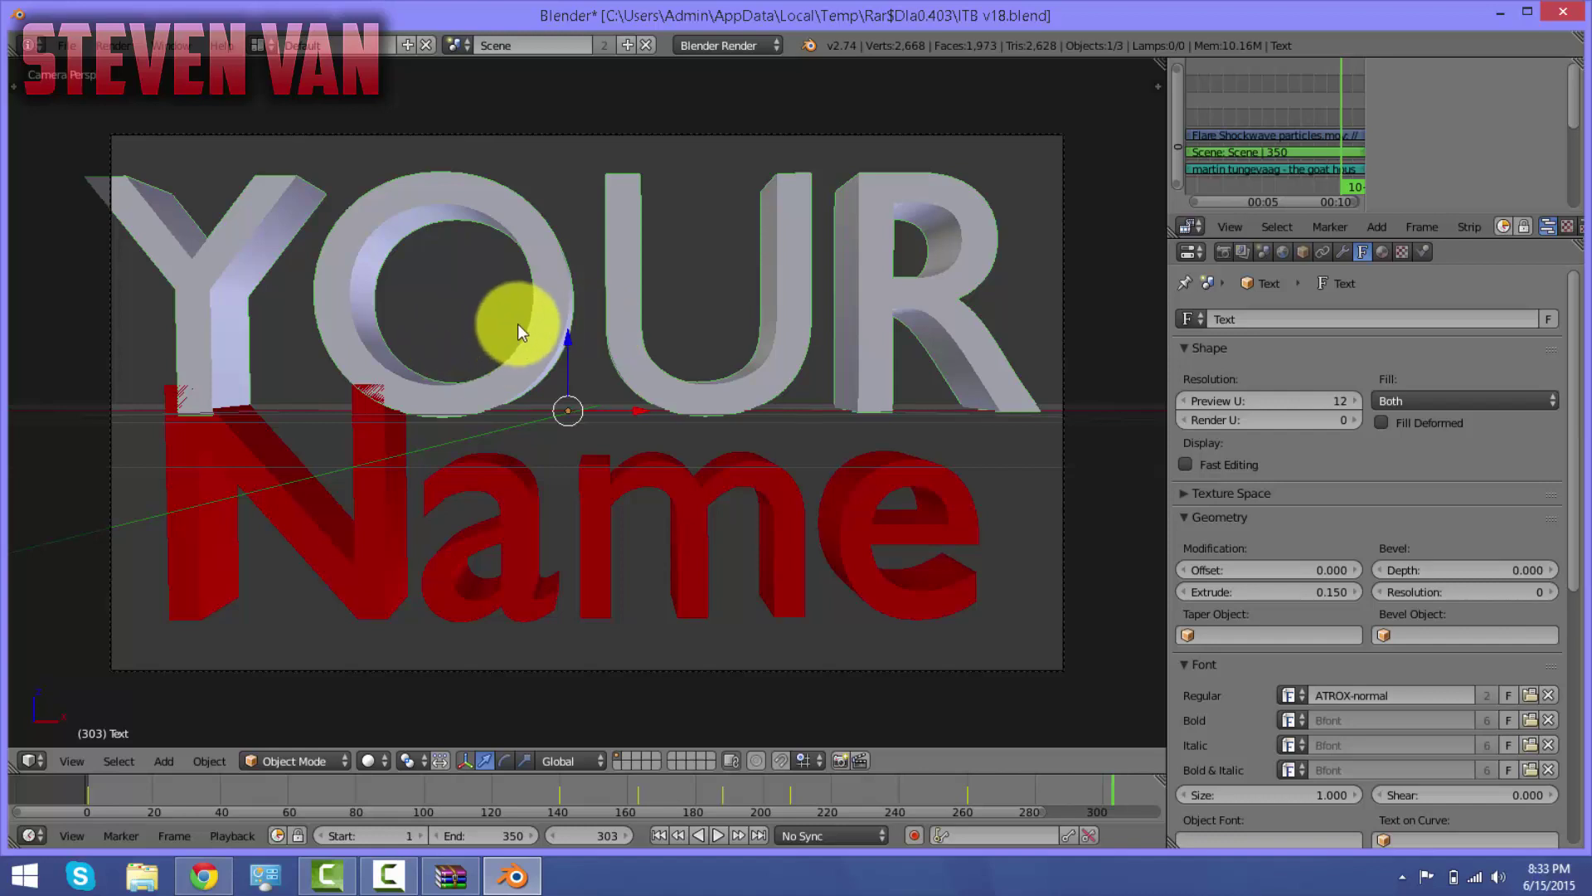
key("Tab")
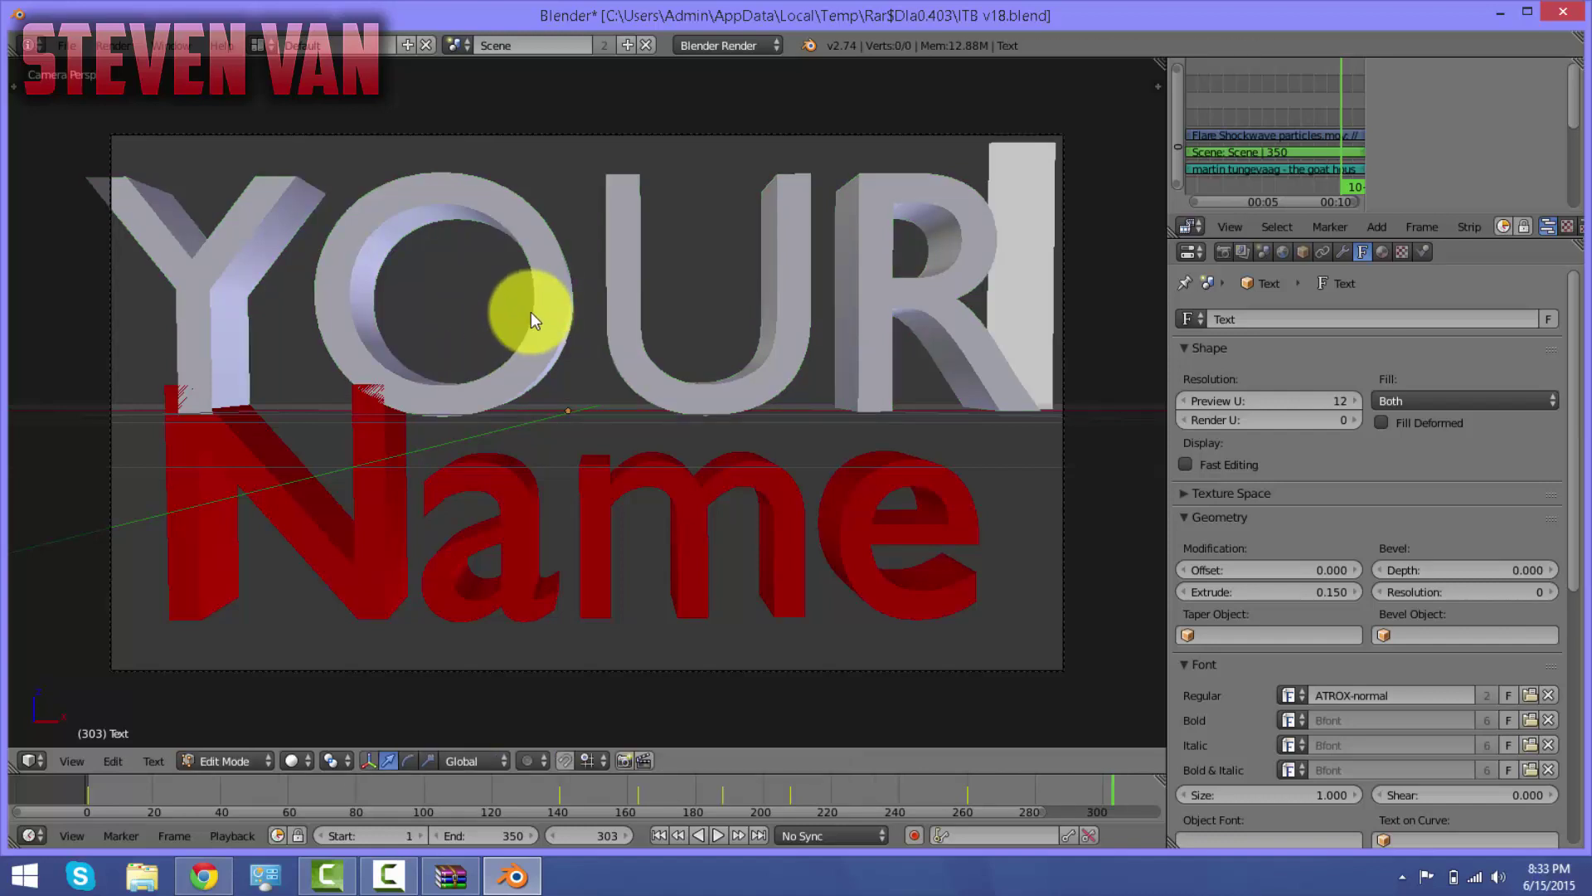
key("BackSpace")
key("BackSpace")
key("BackSpace")
key("BackSpace")
type("st")
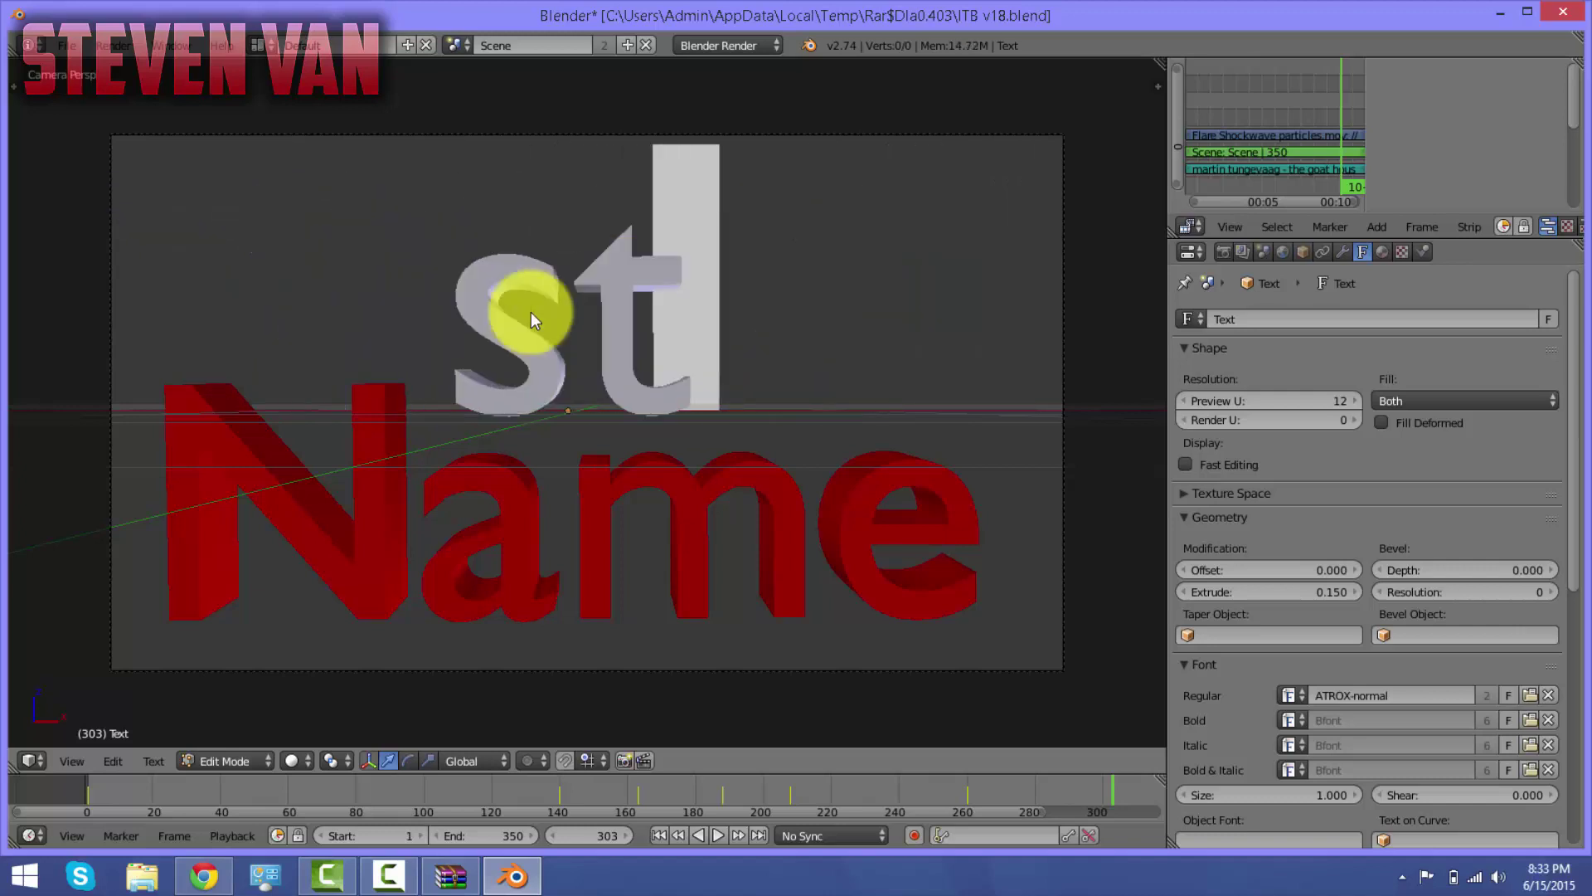
key("BackSpace")
key("BackSpace")
type("STEVEN")
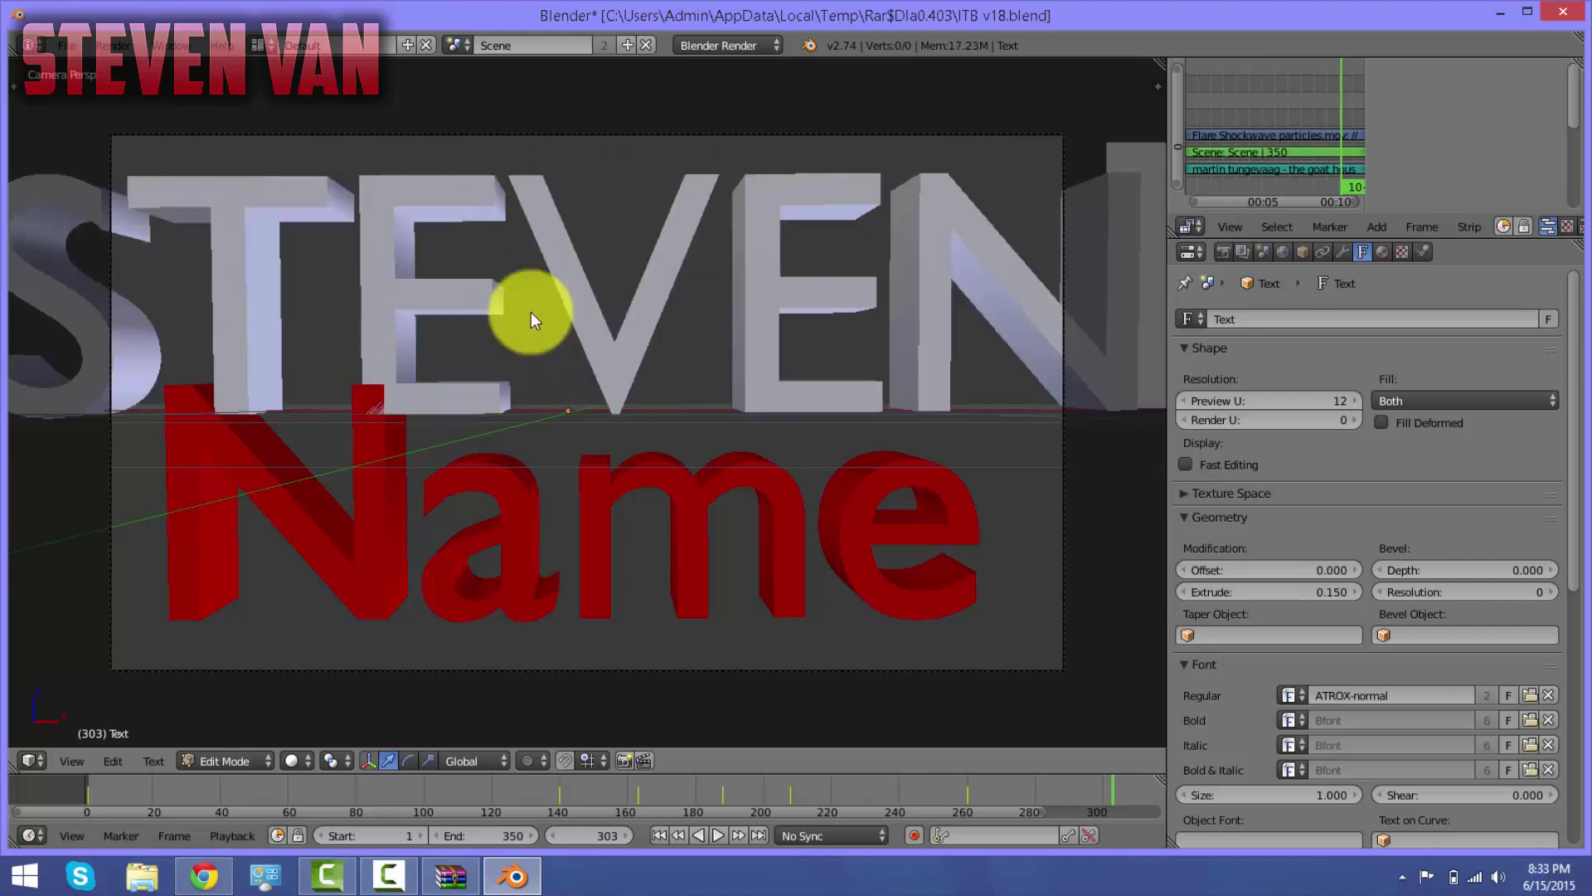
key("Tab")
- Retype the red Name 3D text as VAN
key("shift+a")
left_click(515, 469)
key("Tab")
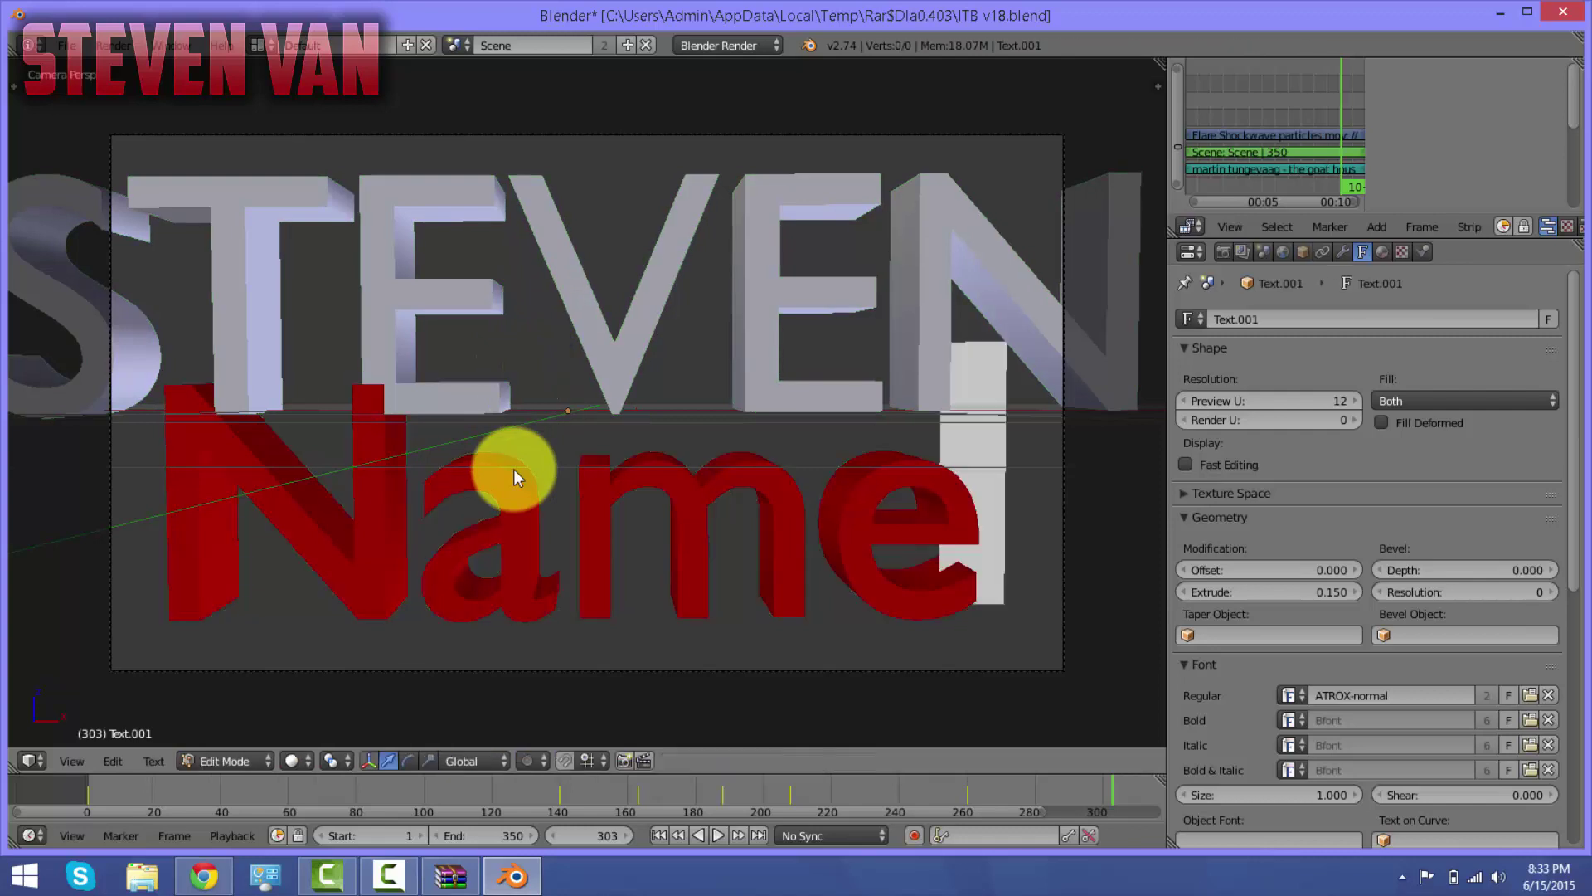
key("BackSpace")
key("BackSpace")
key("BackSpace")
key("BackSpace")
type("VAN")
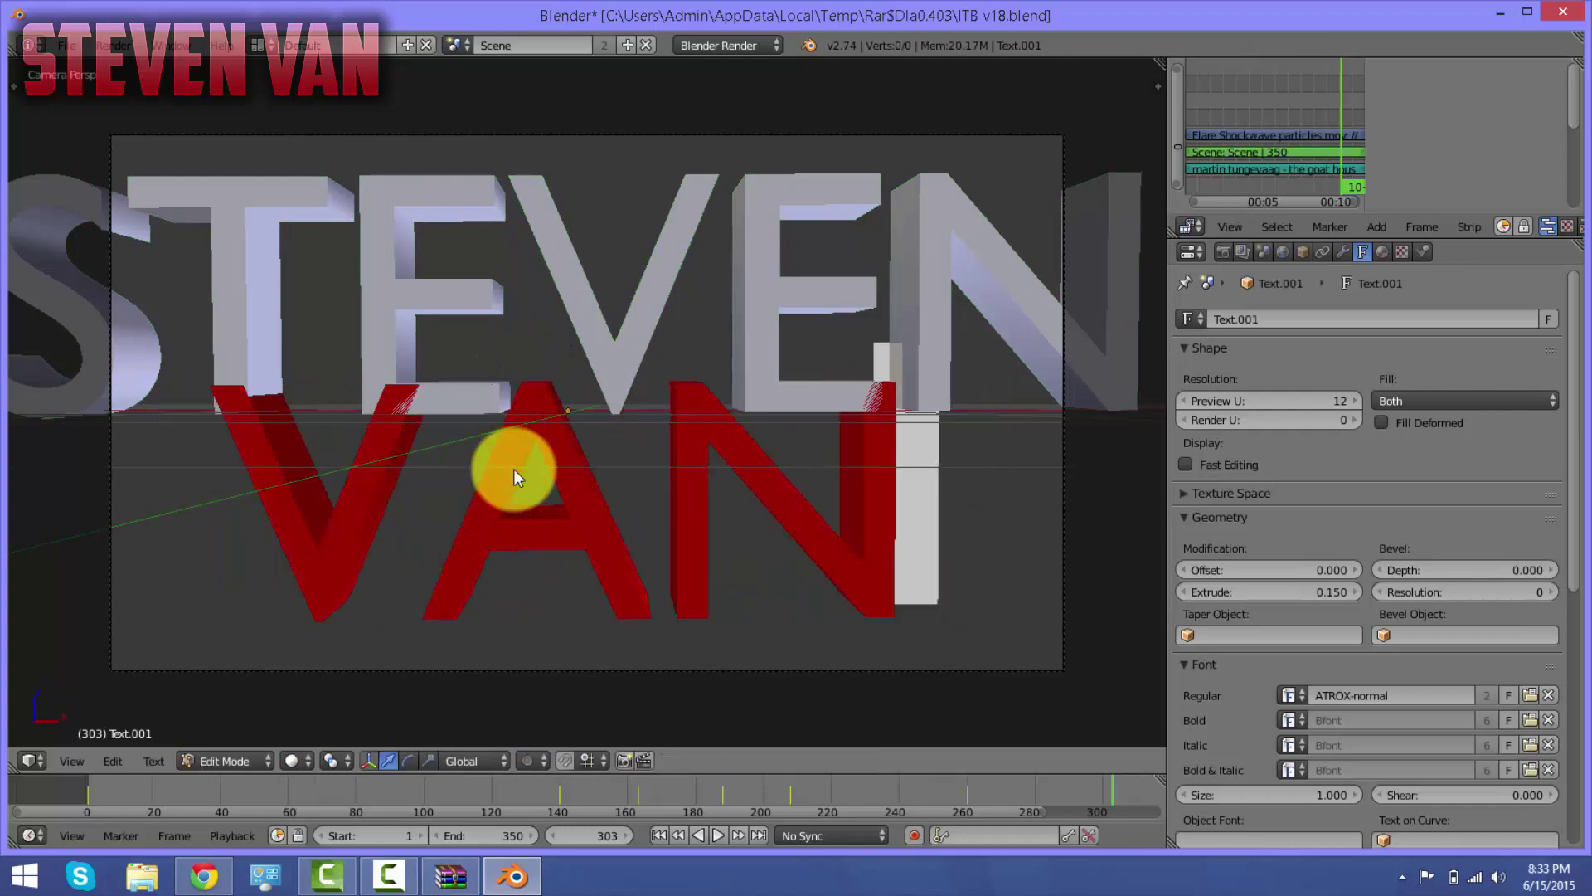
key("Tab")
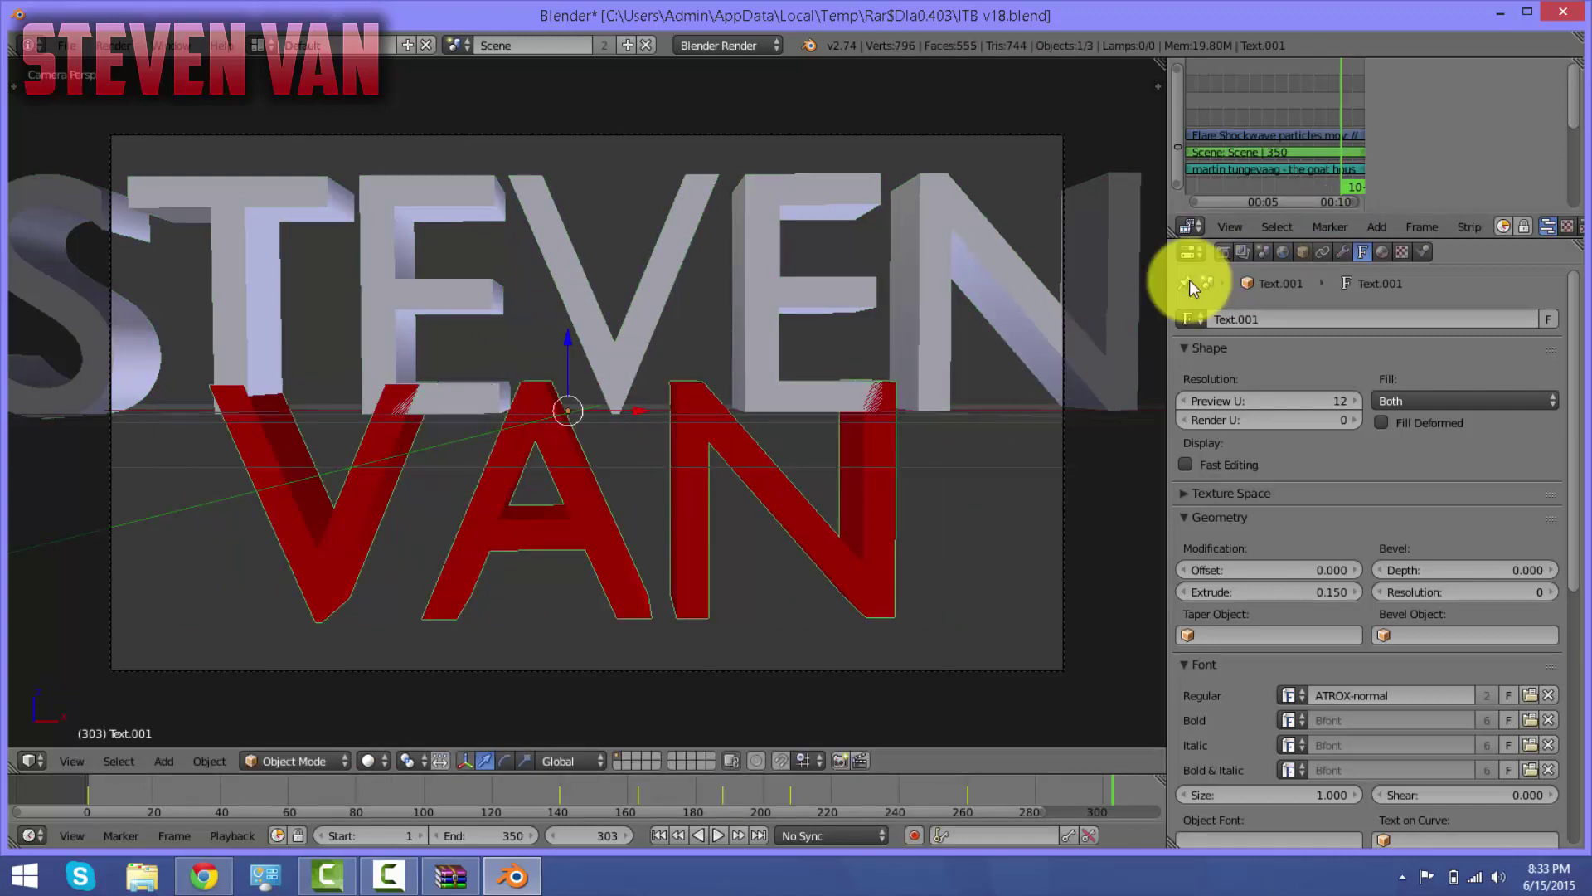
left_click(1231, 227)
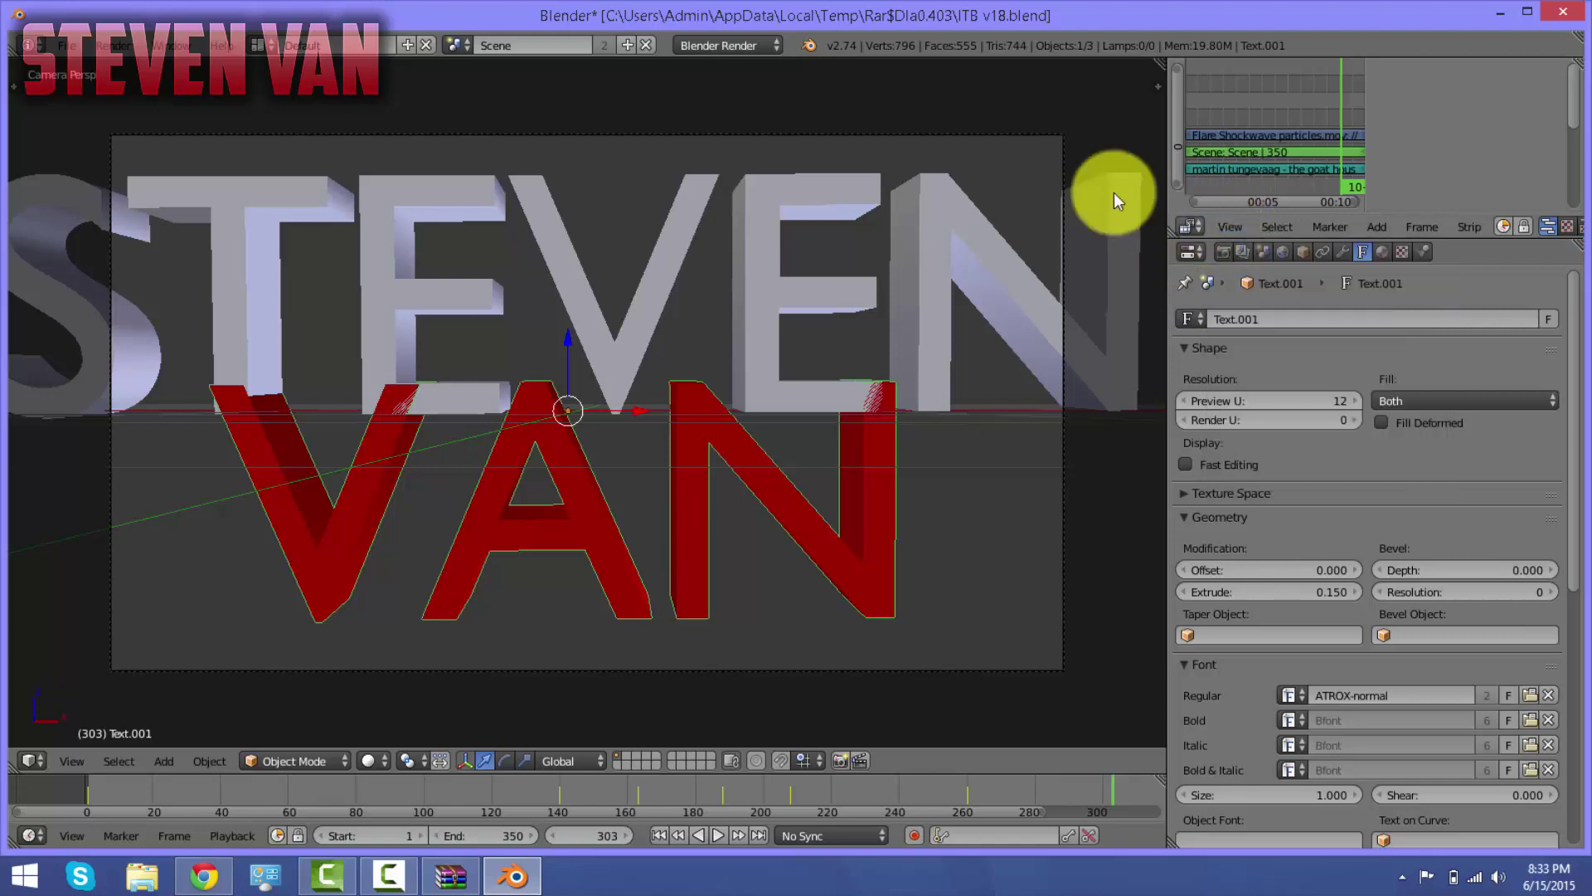
left_click(1529, 697)
left_click(305, 146)
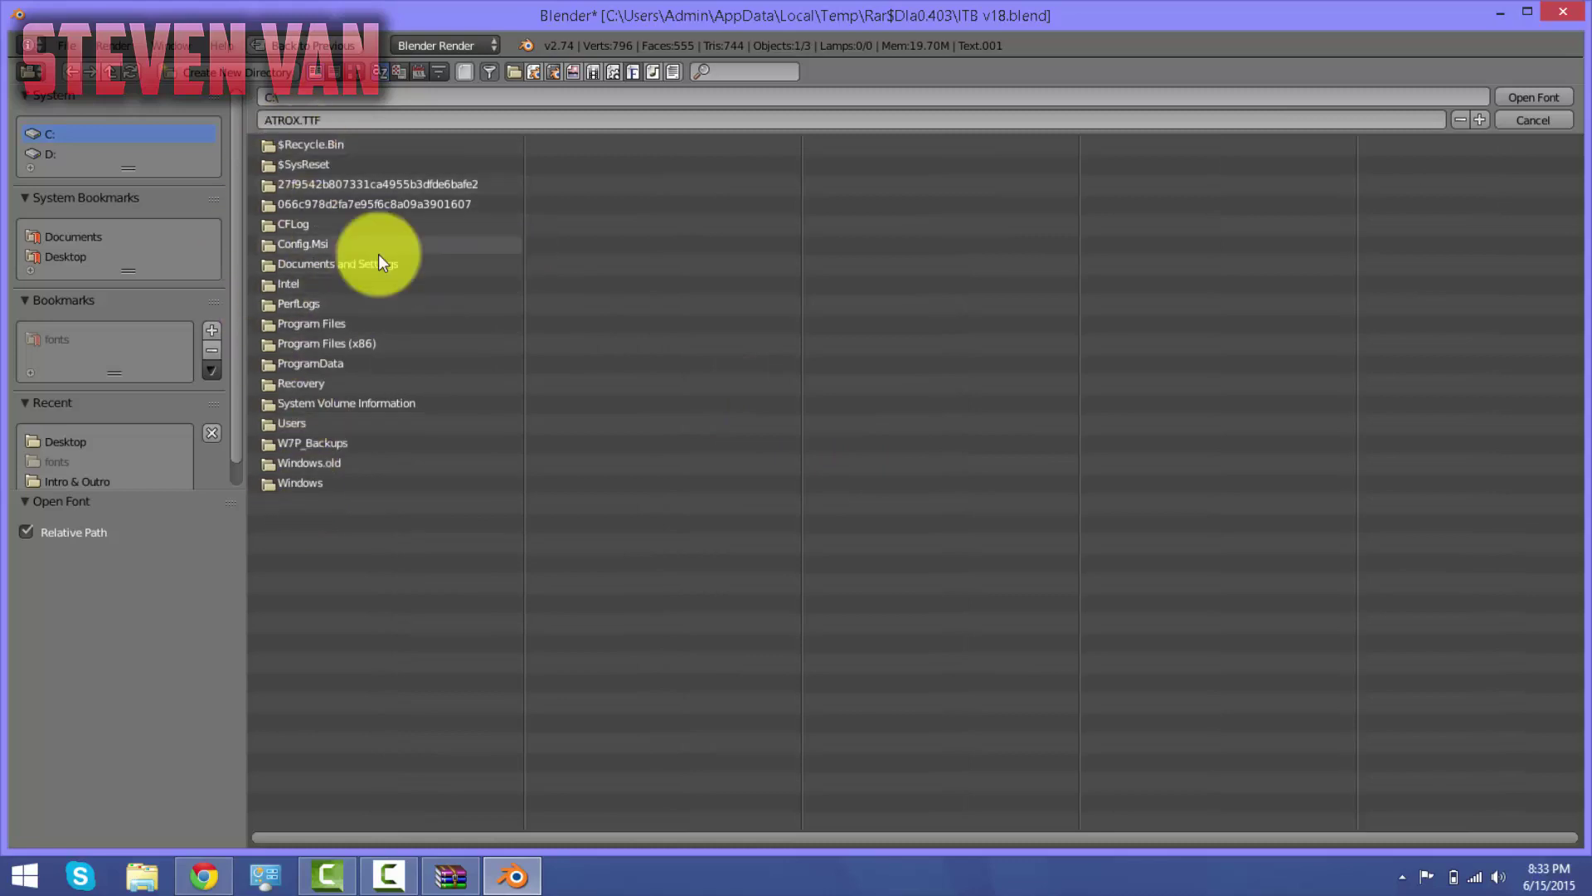
left_click(1559, 103)
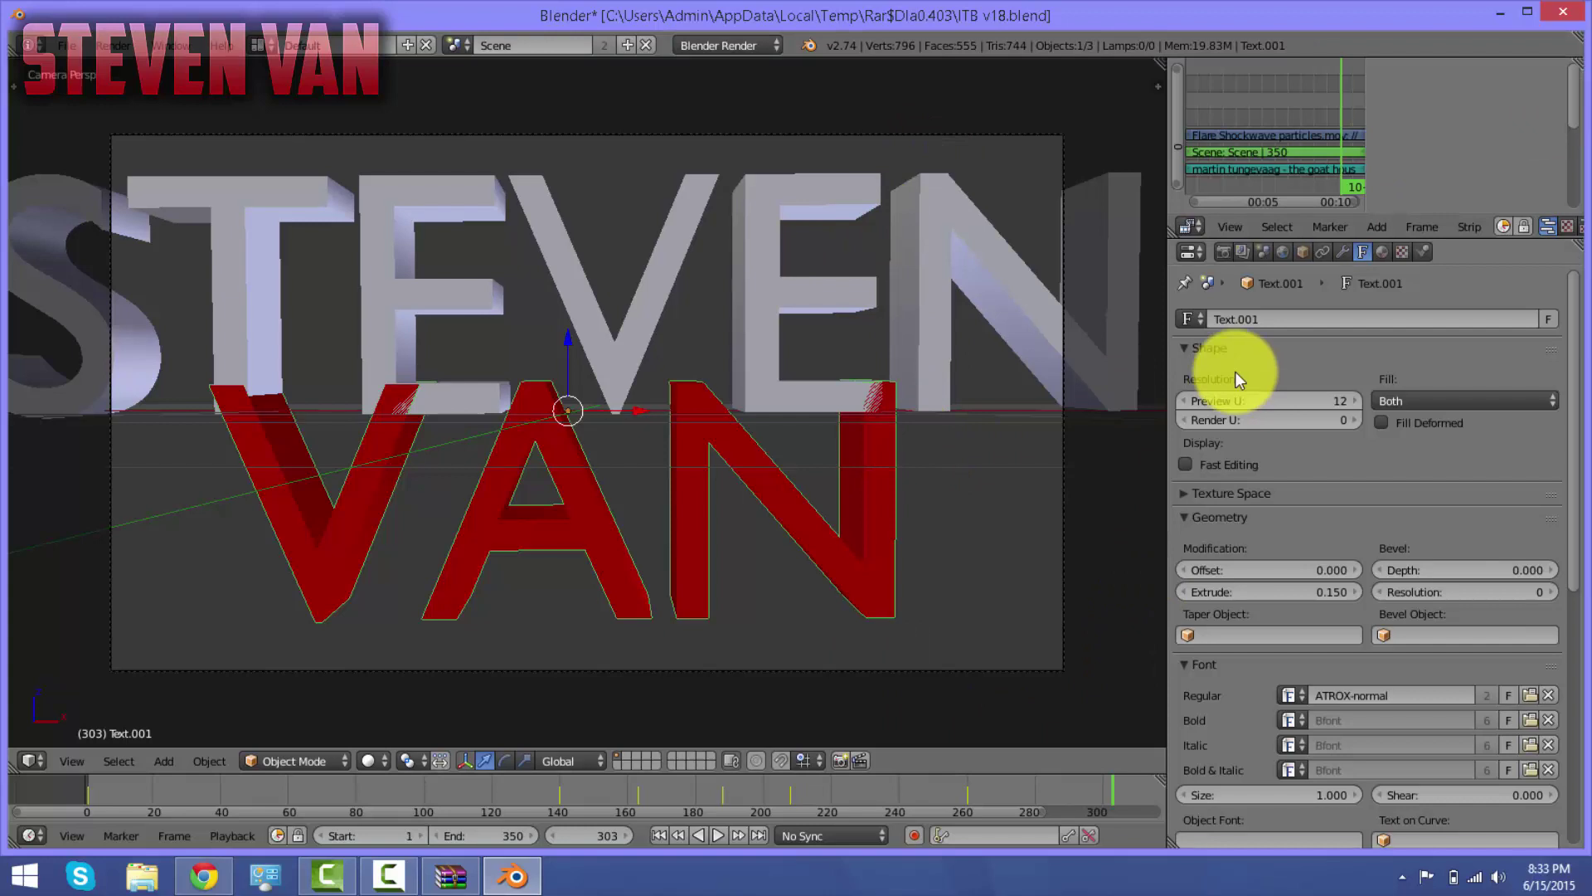
left_click(273, 46)
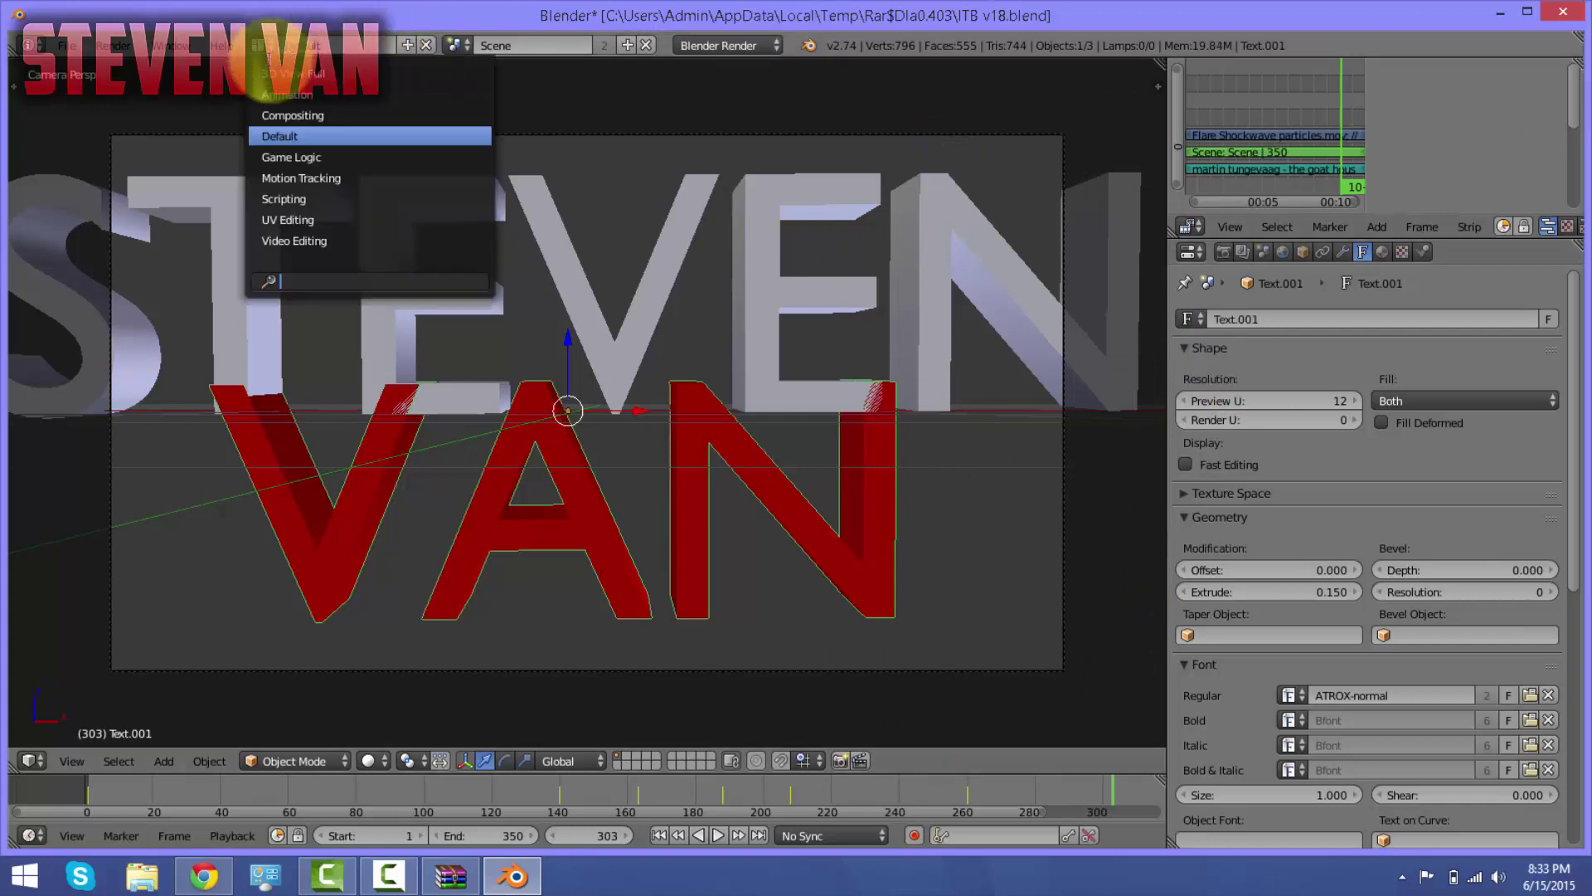
left_click(274, 48)
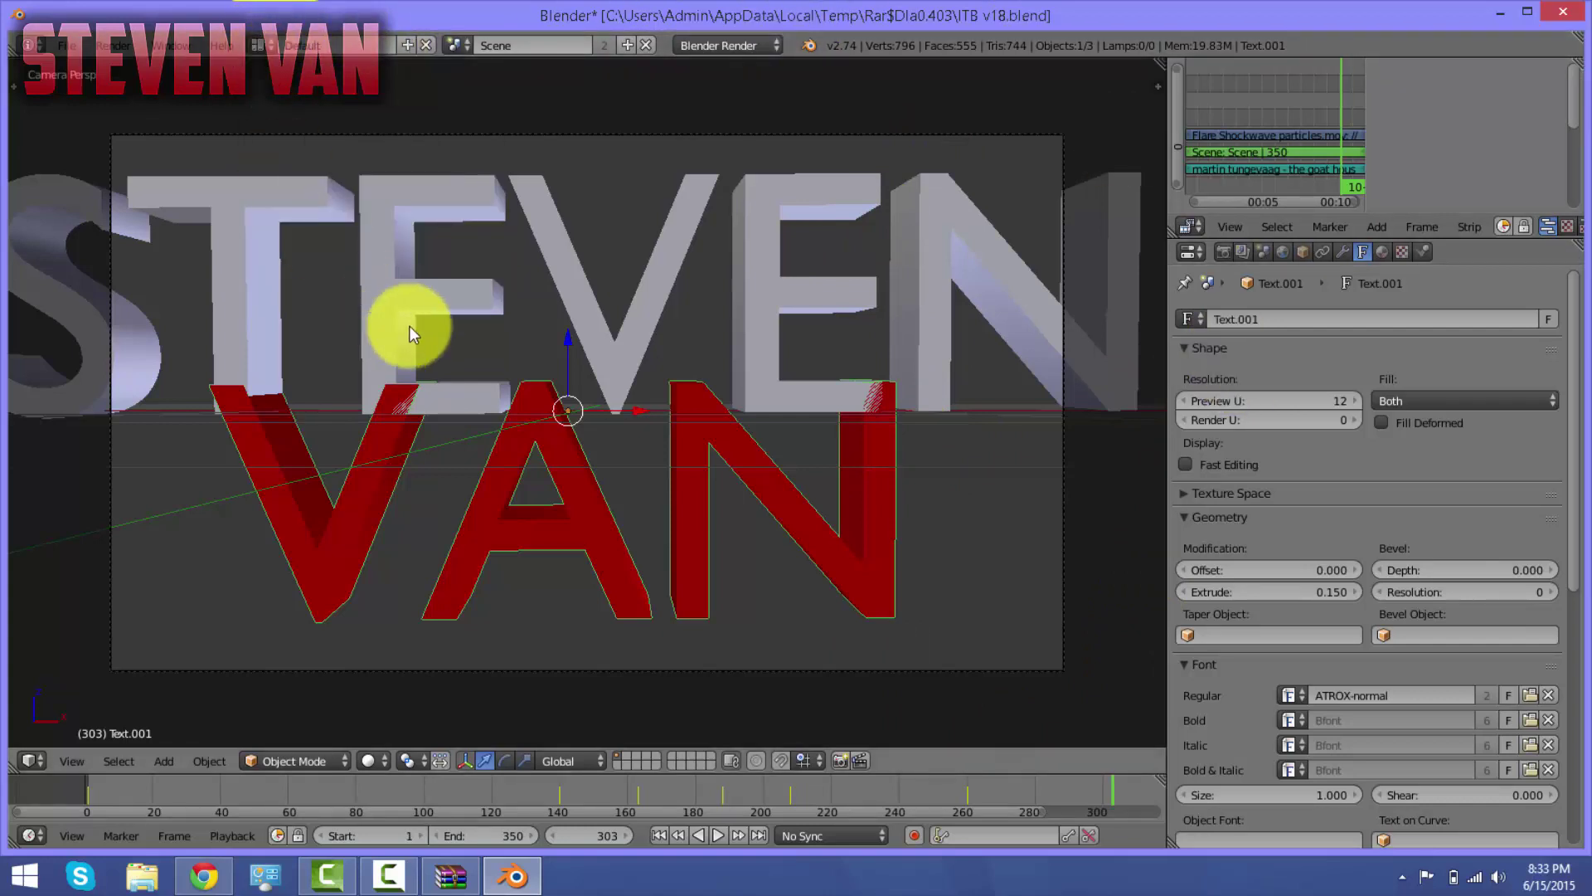
key("alt+Tab")
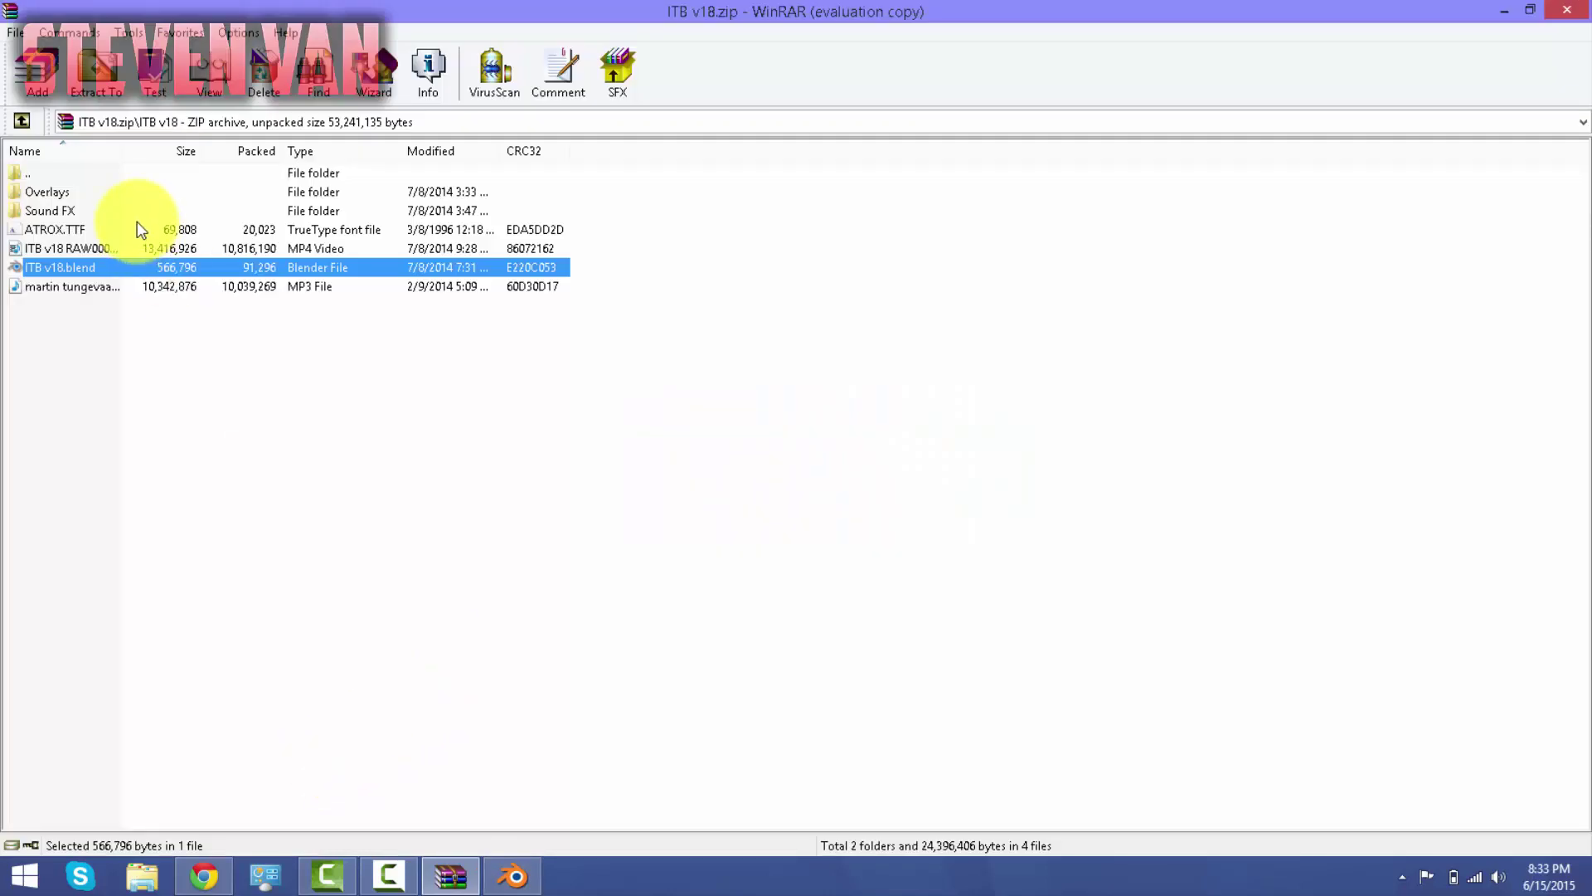
double_click(135, 211)
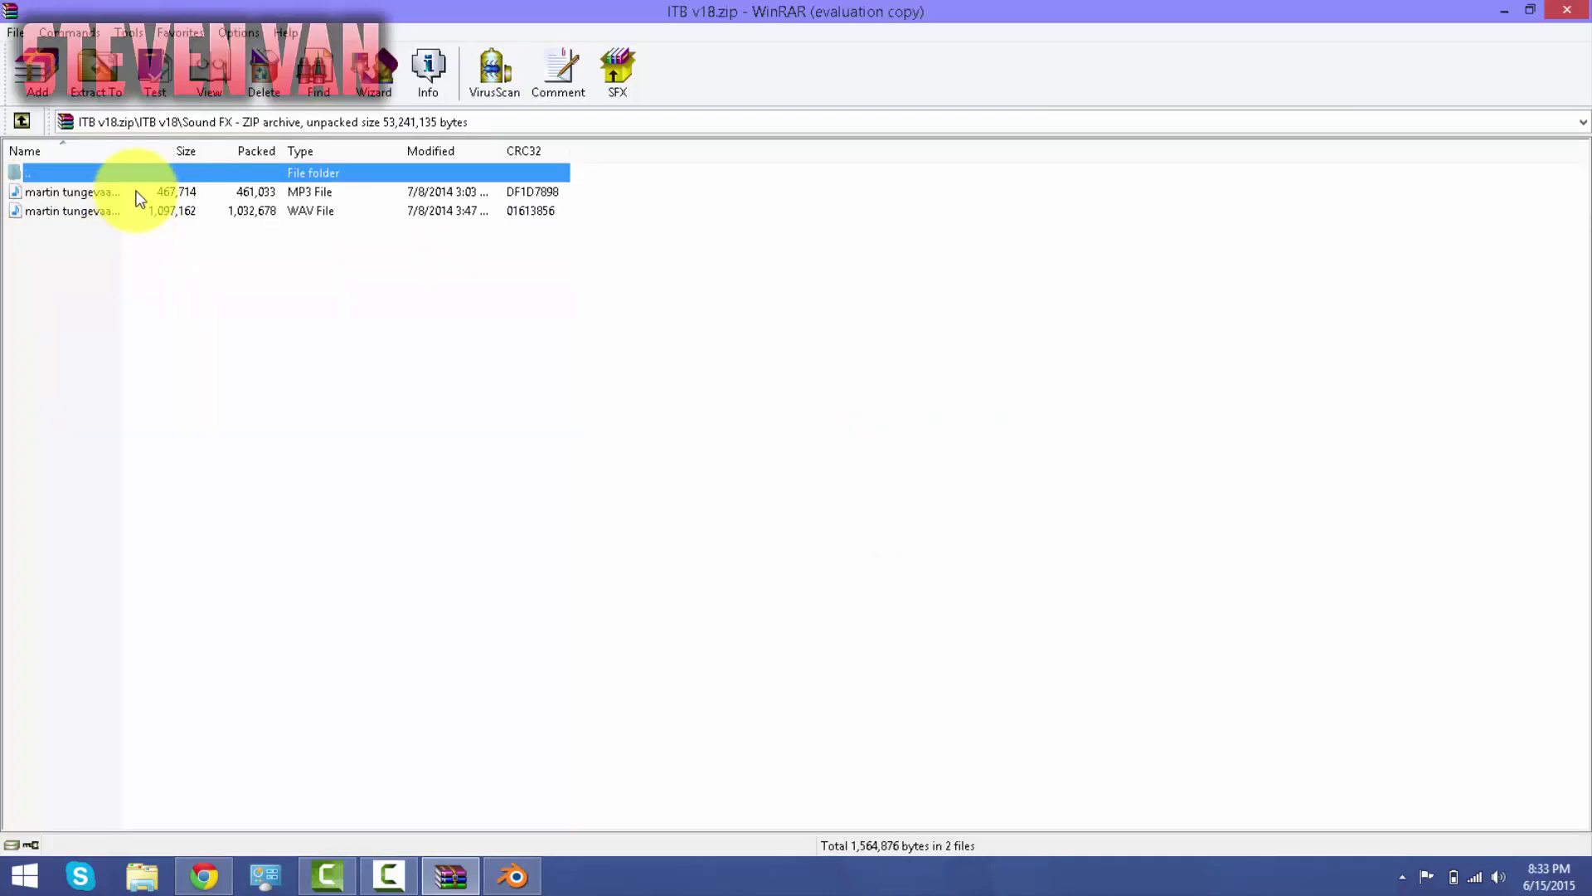
key("BackSpace")
double_click(124, 206)
left_click_drag(125, 197, 125, 193)
key("BackSpace")
left_click(96, 287)
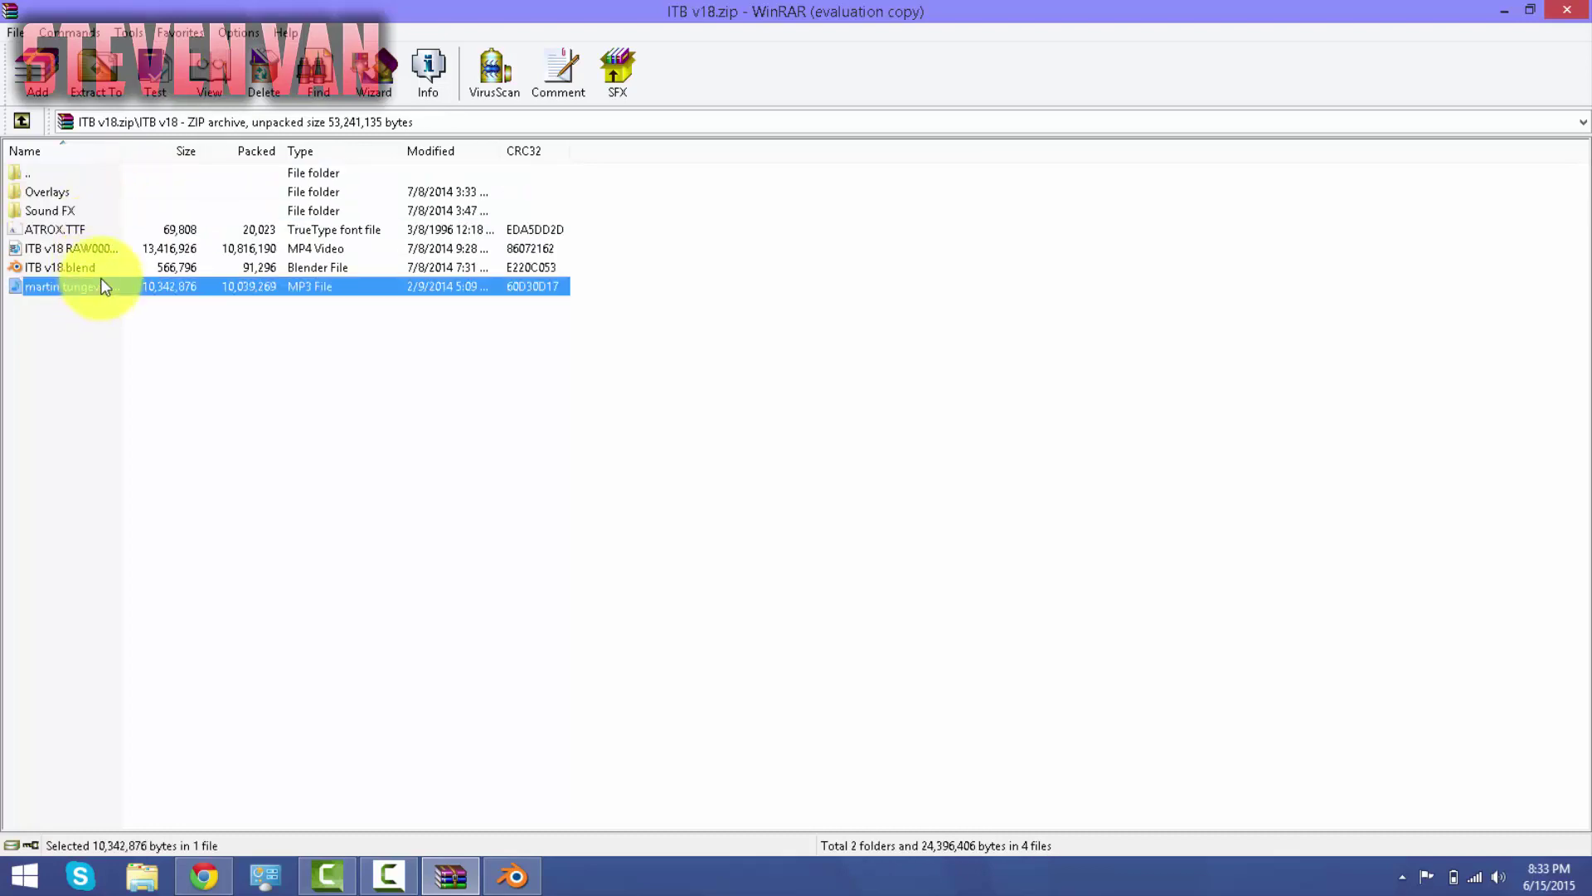
left_click(105, 266)
left_click(117, 222)
double_click(118, 225)
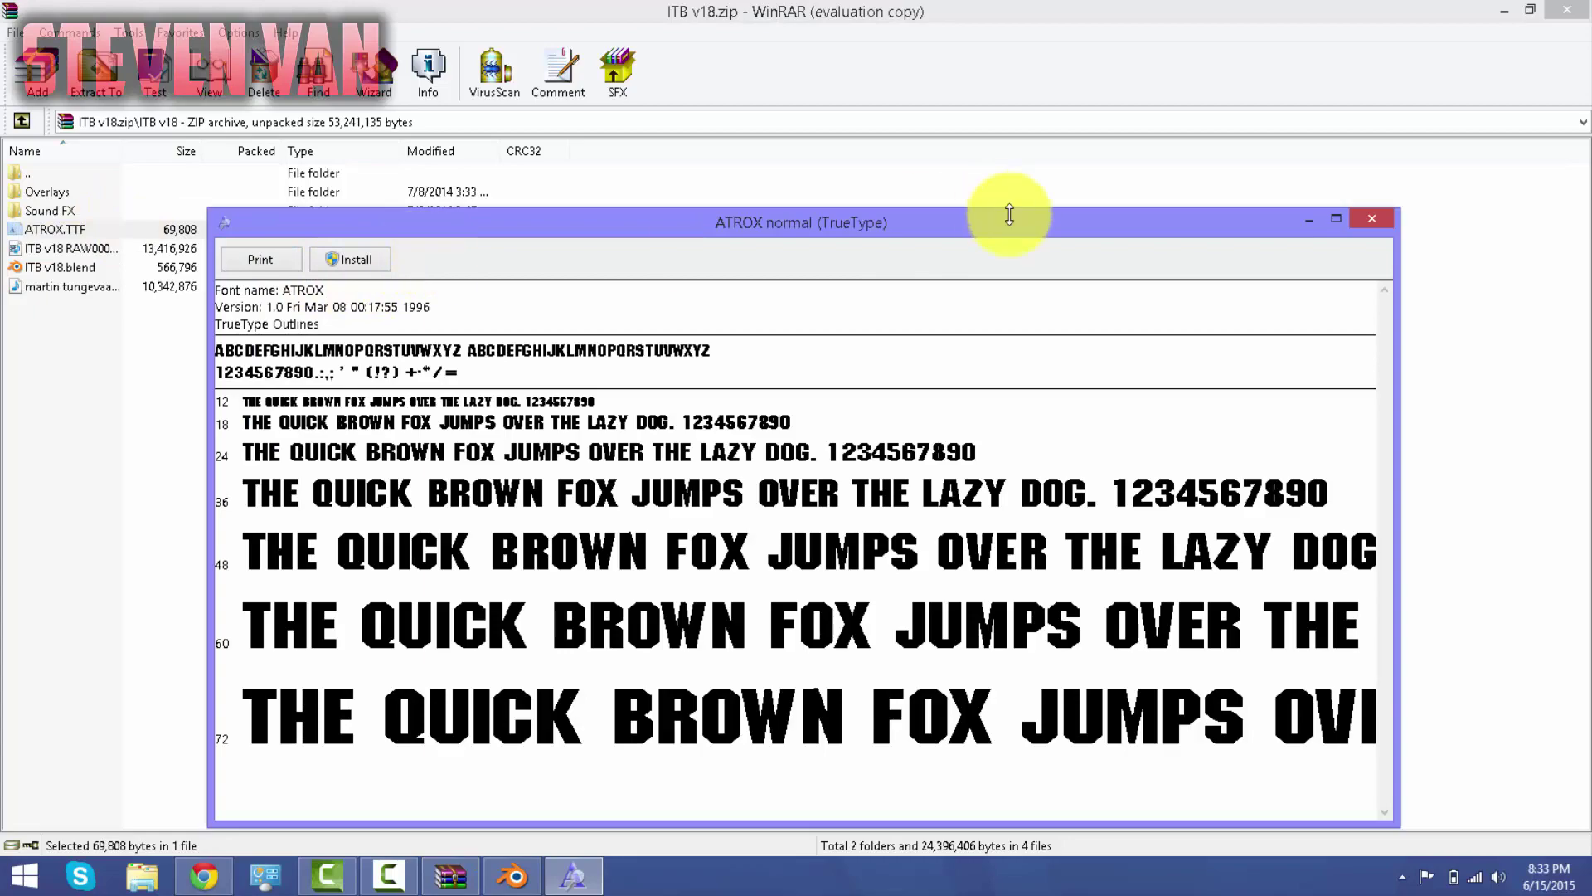
left_click(1381, 222)
key("alt+Tab")
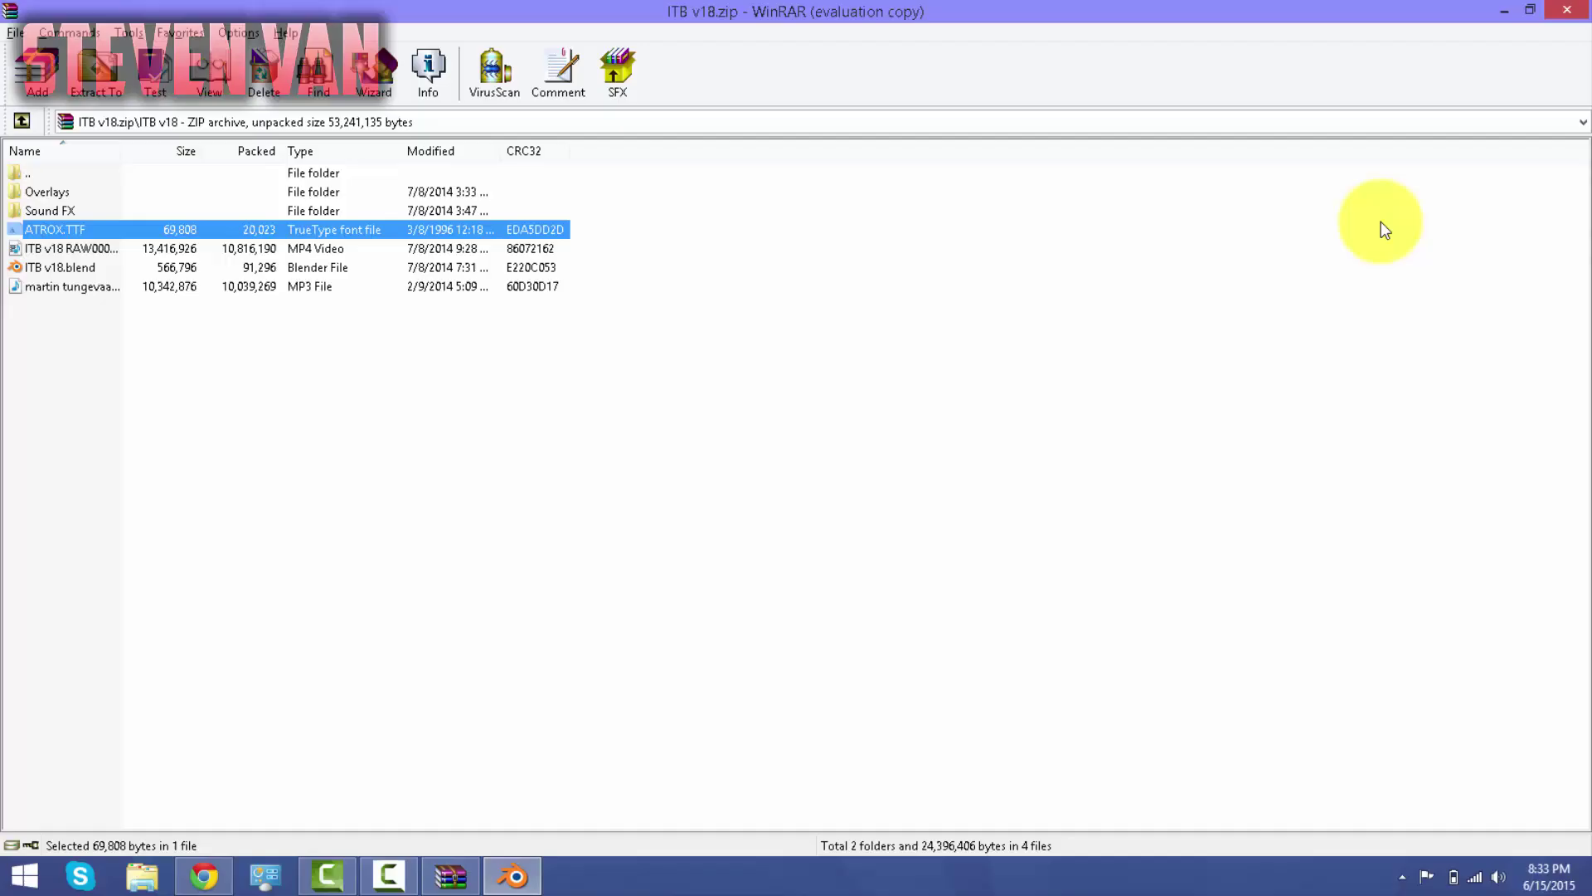
left_click(138, 249)
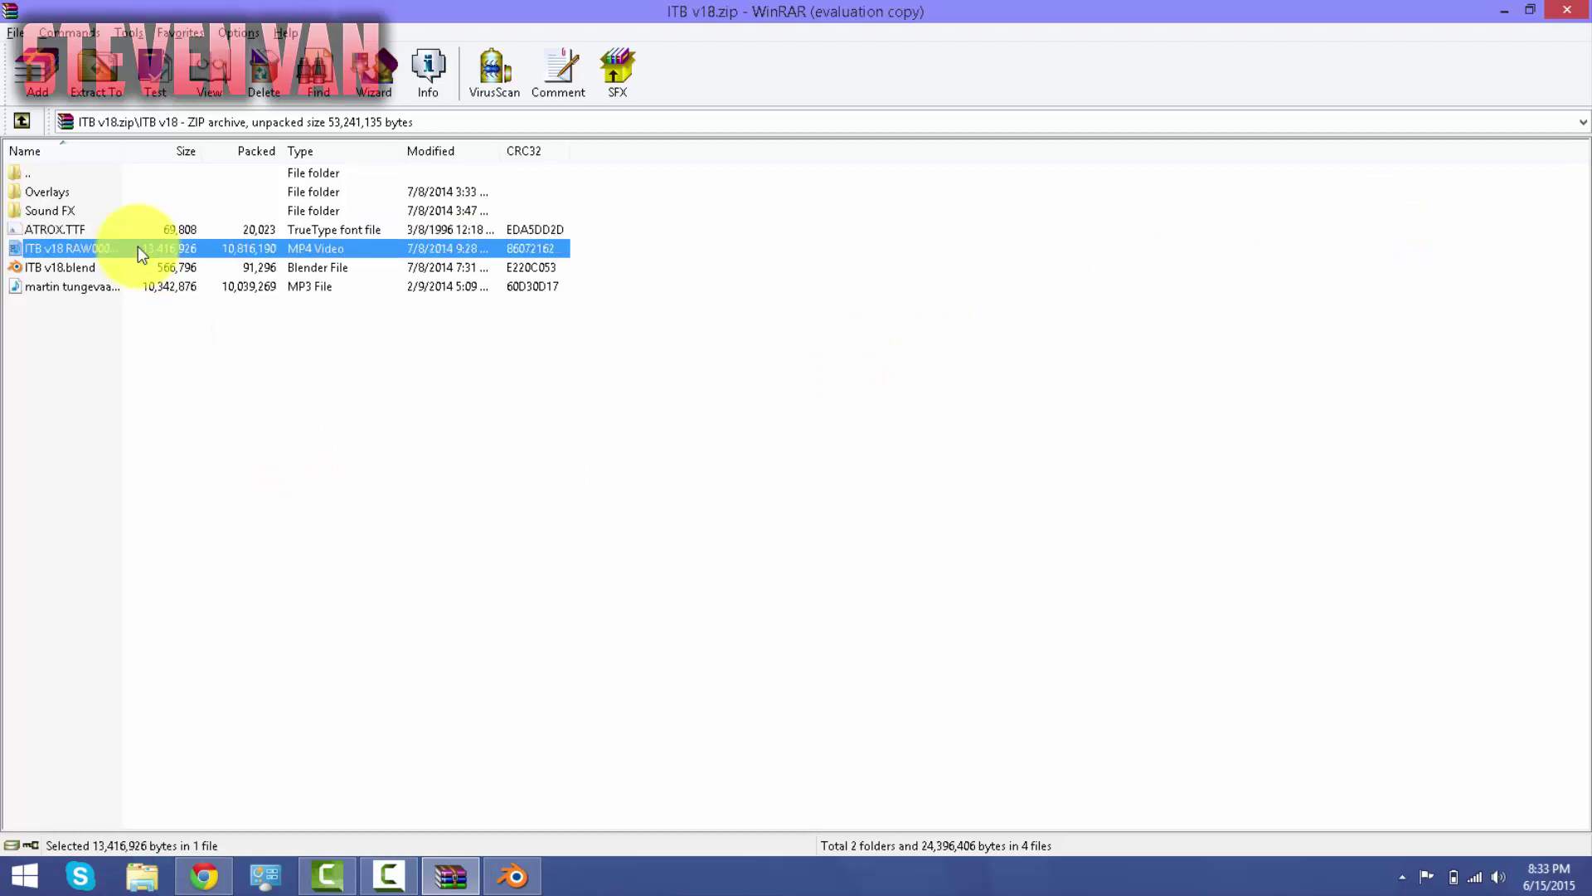
key("alt+Tab")
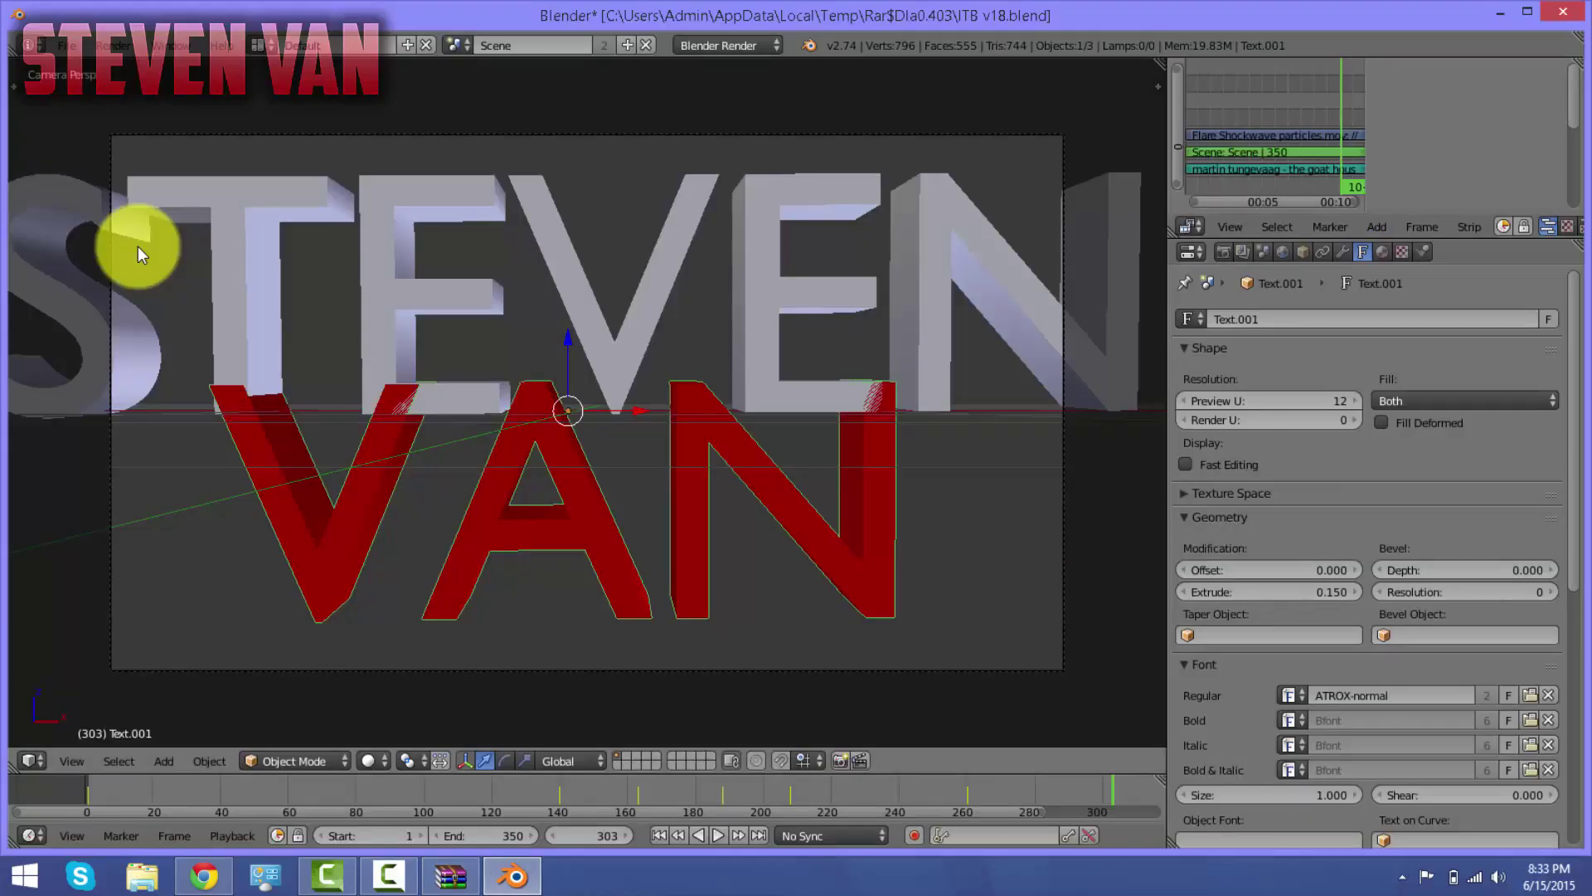
- Drag the sequencer playhead back to frame 1 in the Video Editing layout
left_click(267, 48)
left_click(292, 220)
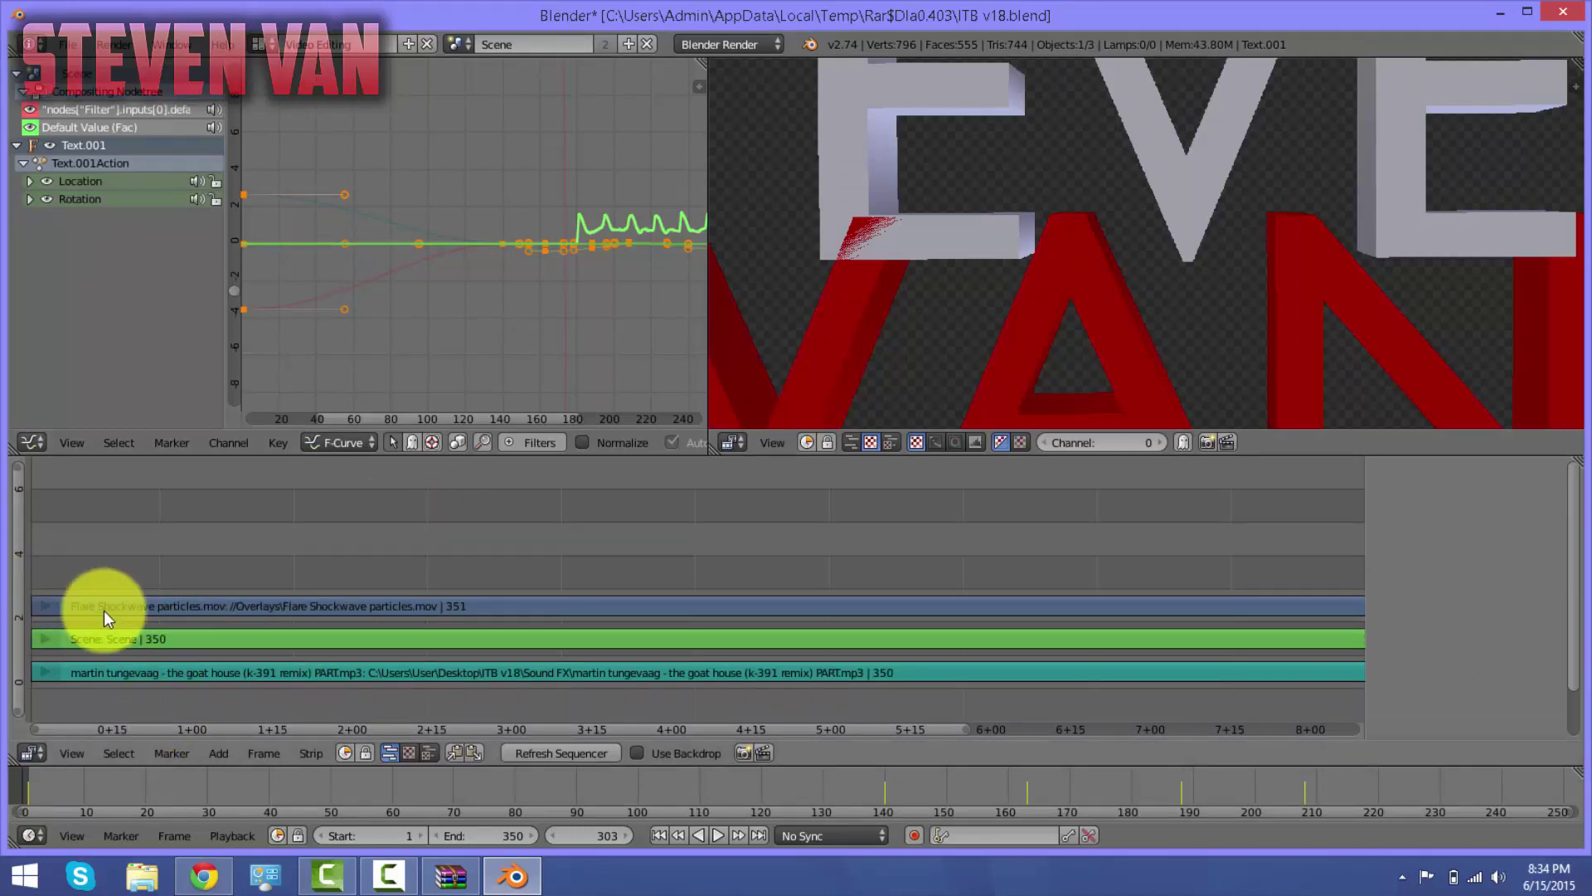
left_click(160, 670)
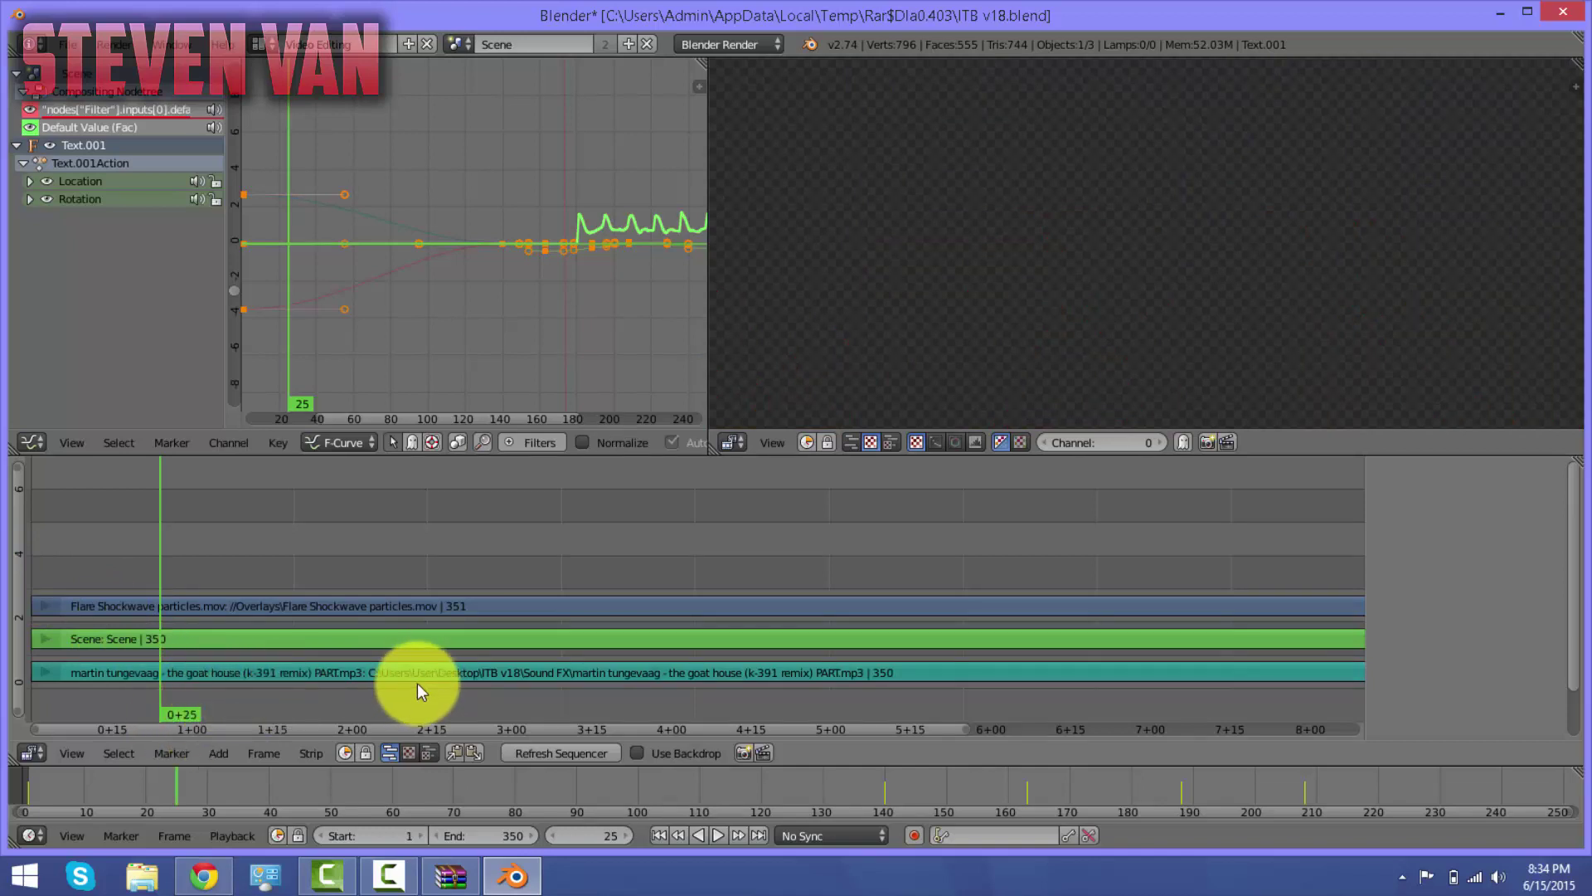
left_click_drag(416, 683, 30, 661)
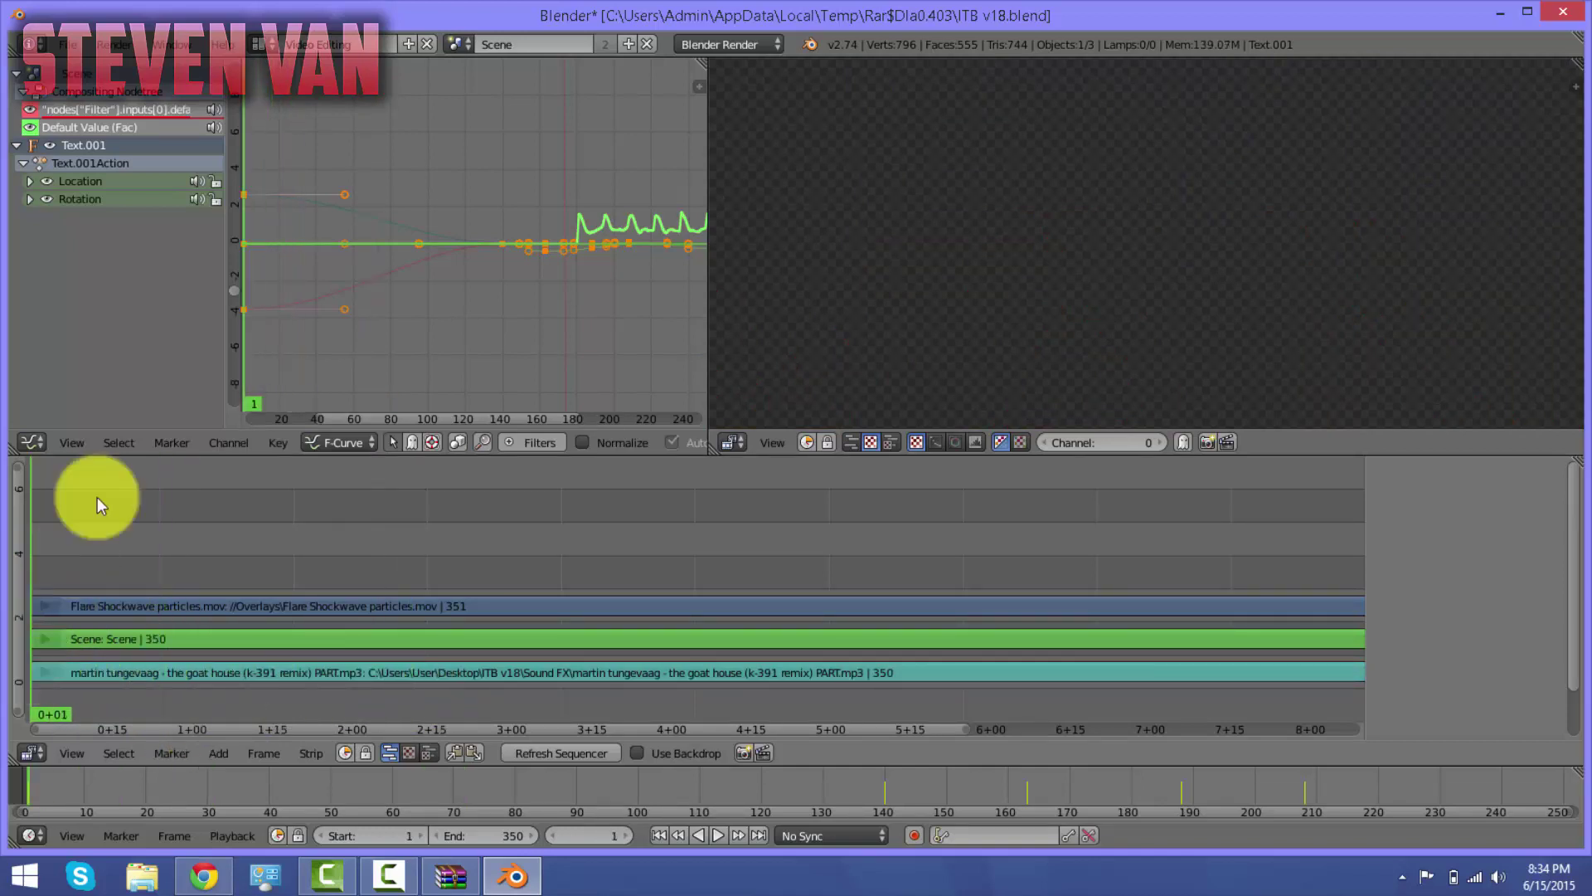
left_click(264, 44)
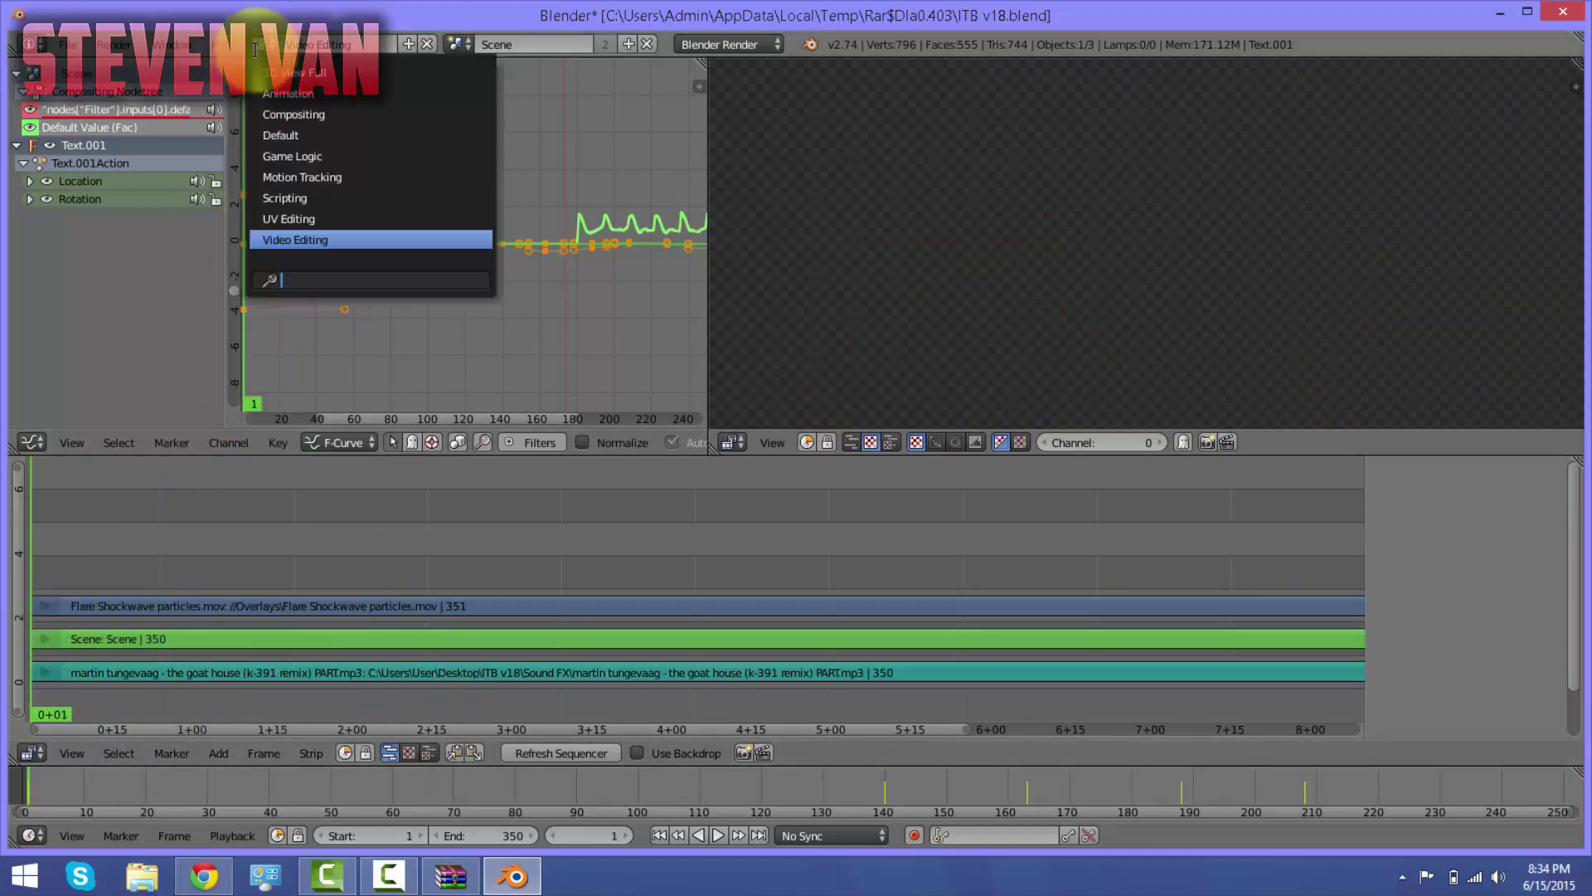
- Back in the Default layout, play the intro to about frame 271, then show Render settings
left_click(298, 135)
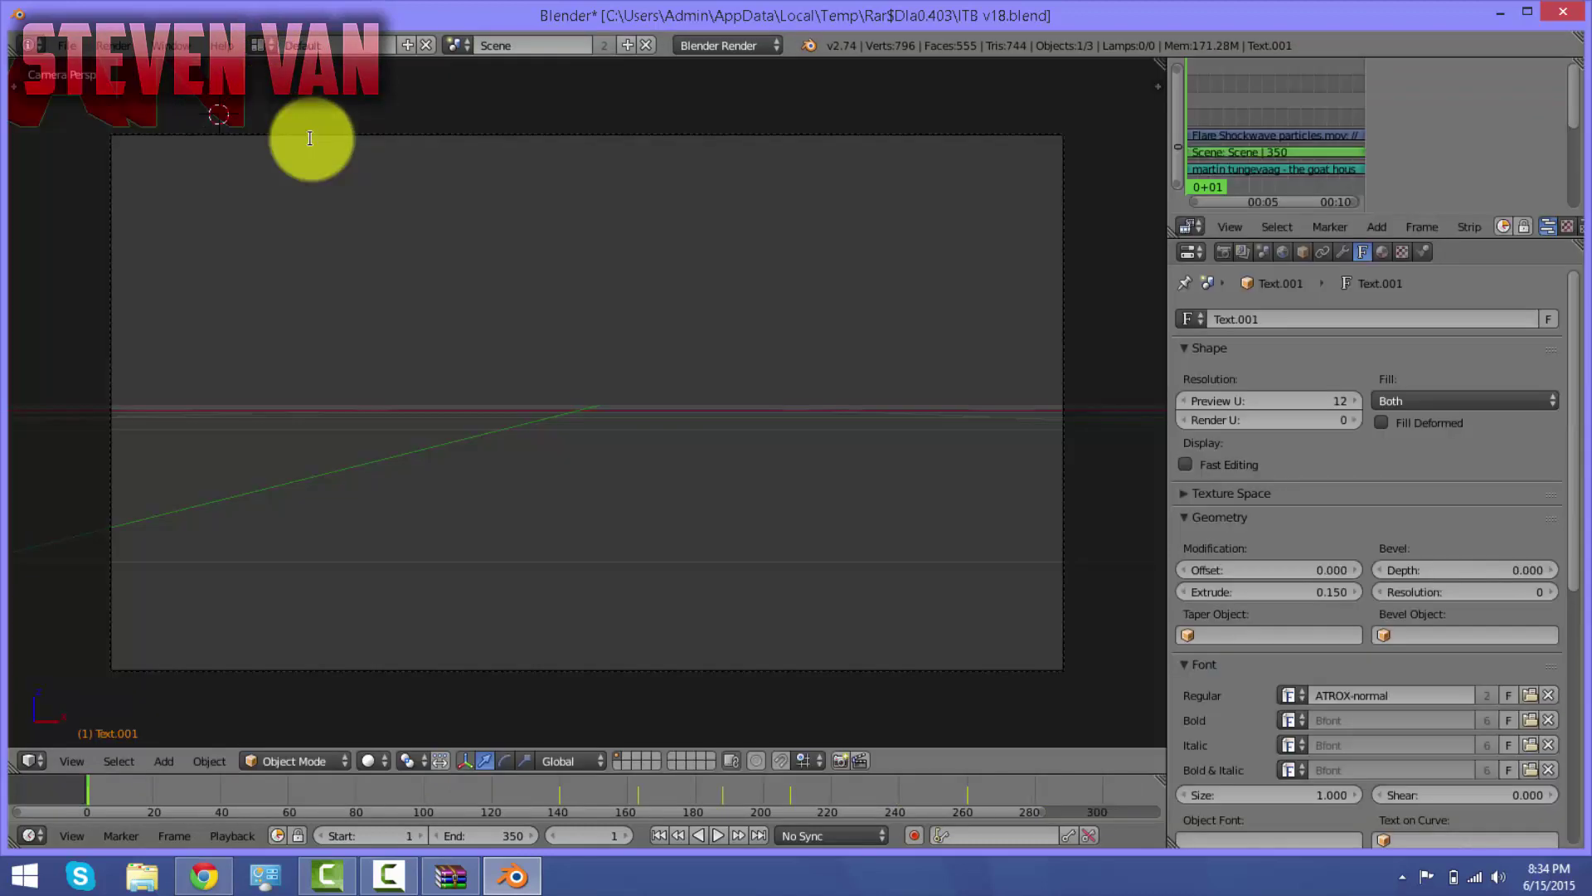
left_click(719, 835)
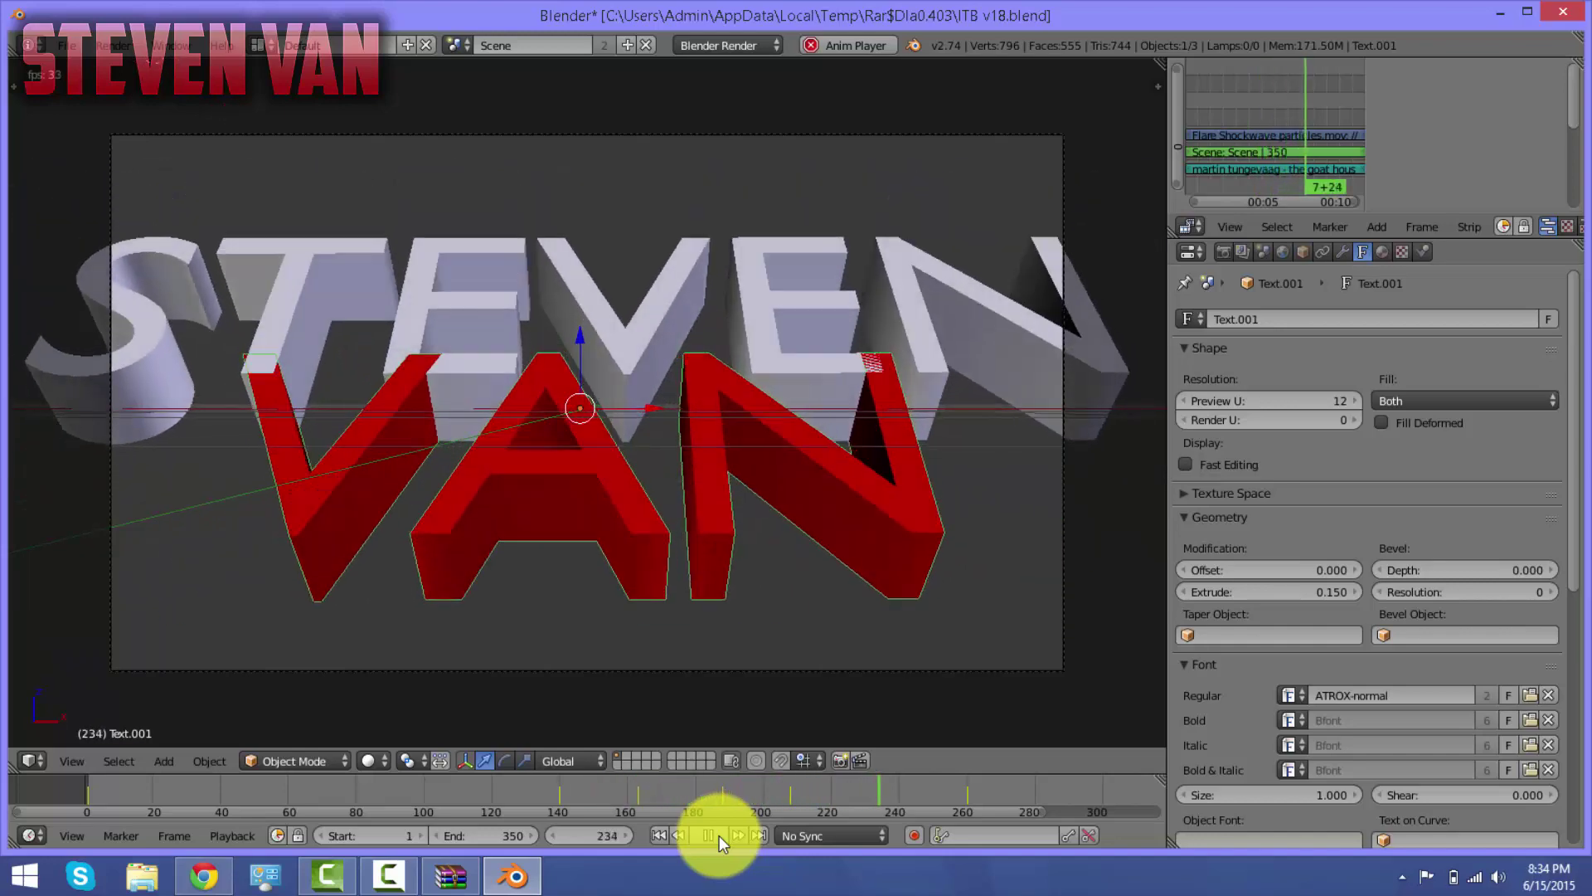
left_click(719, 835)
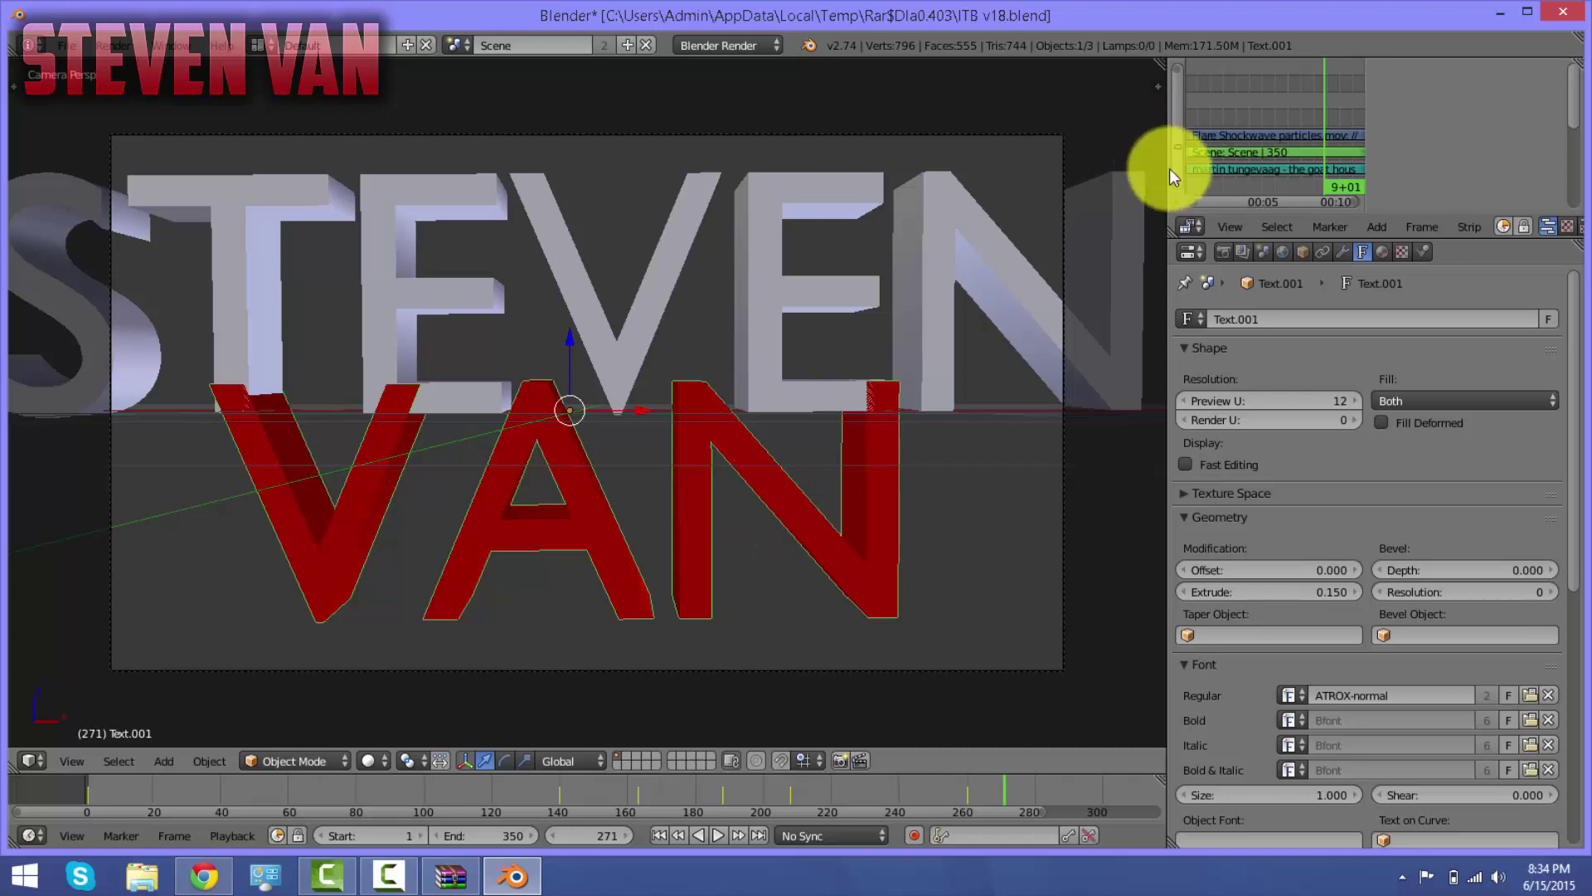
left_click(1226, 259)
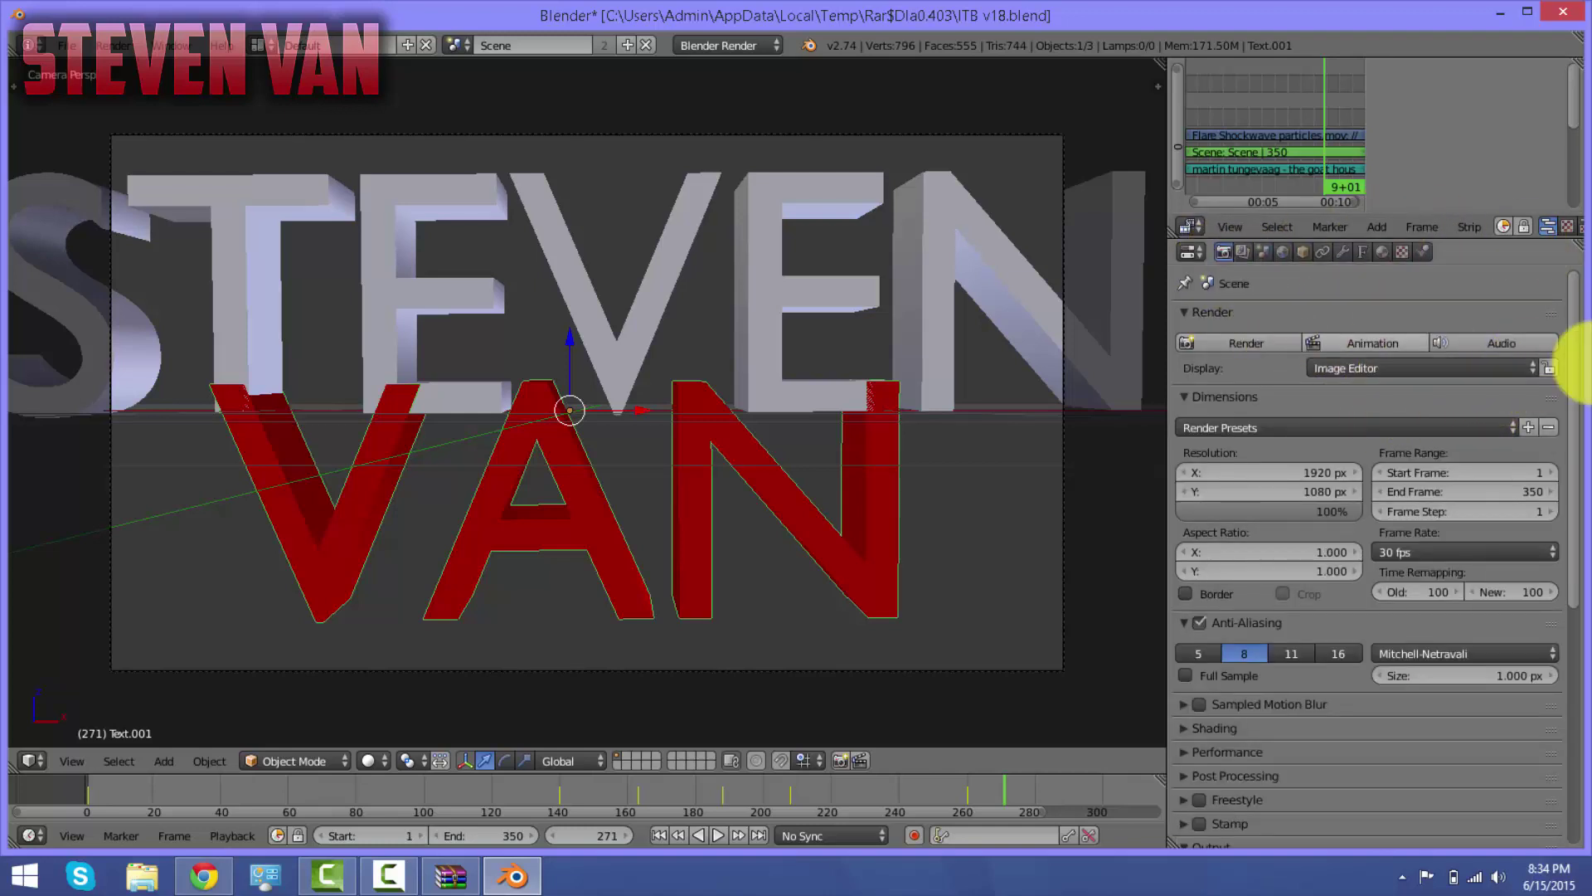
- Set the render output location to the Desktop
left_click_drag(1575, 346, 1545, 595)
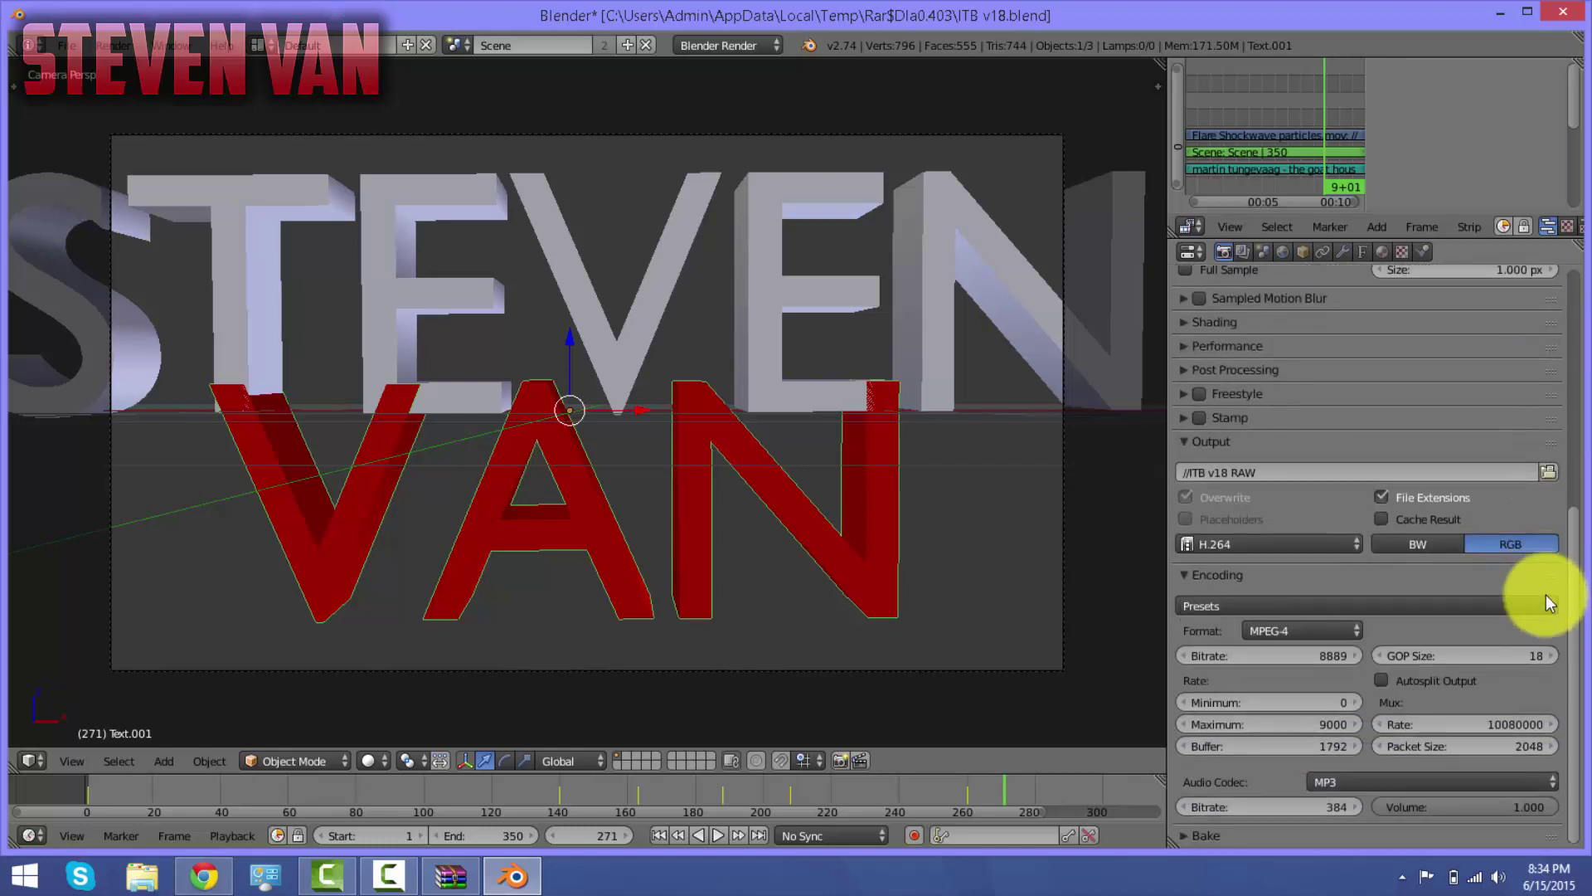
left_click(1546, 507)
left_click(173, 251)
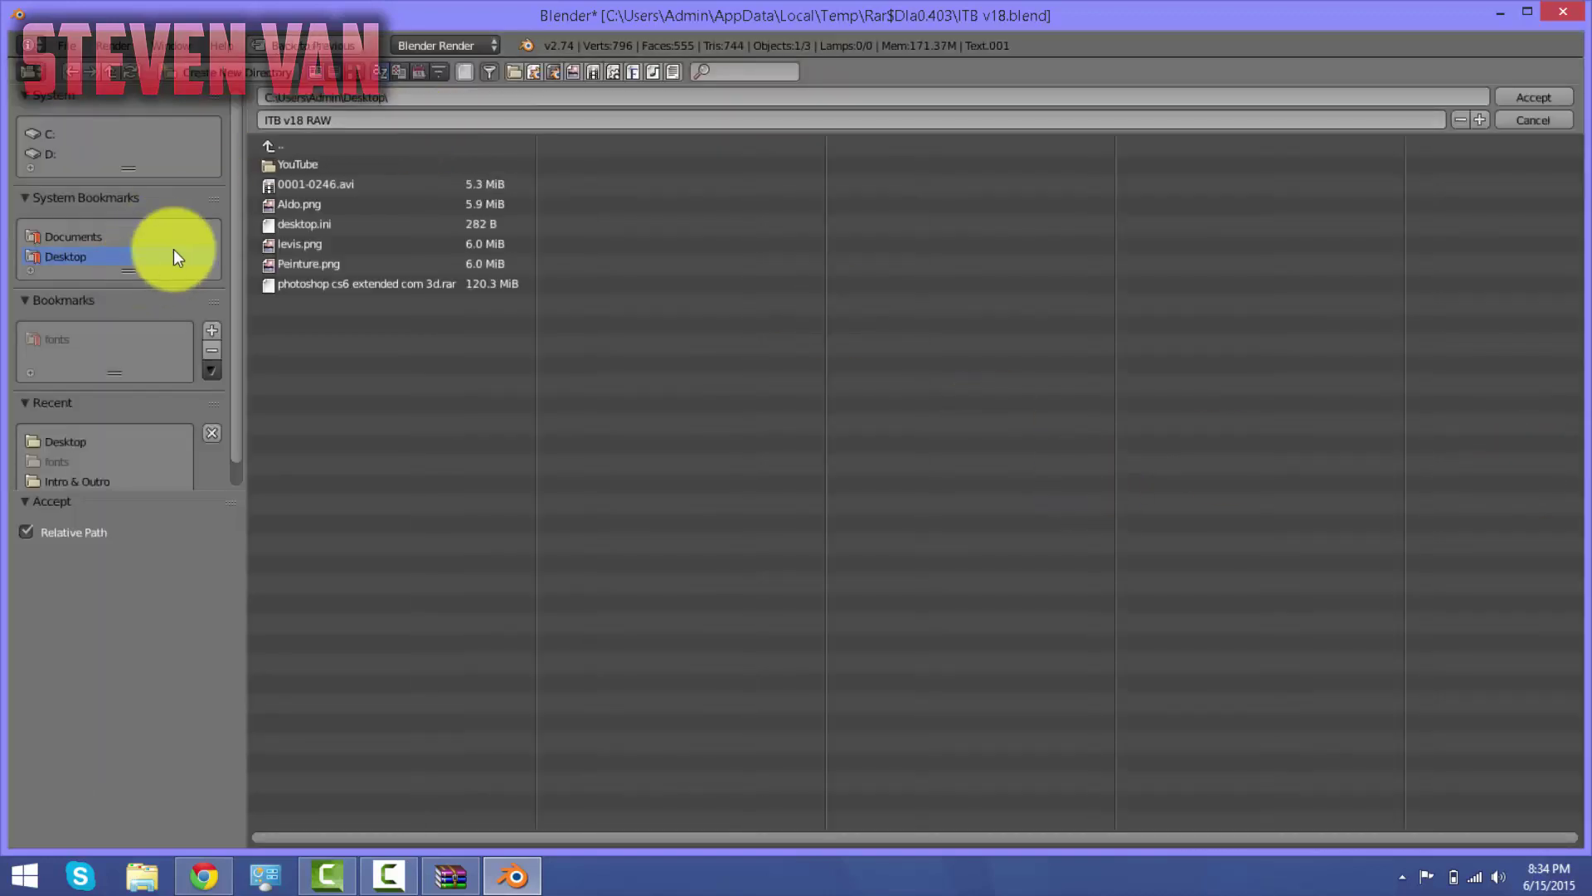
left_click(1514, 102)
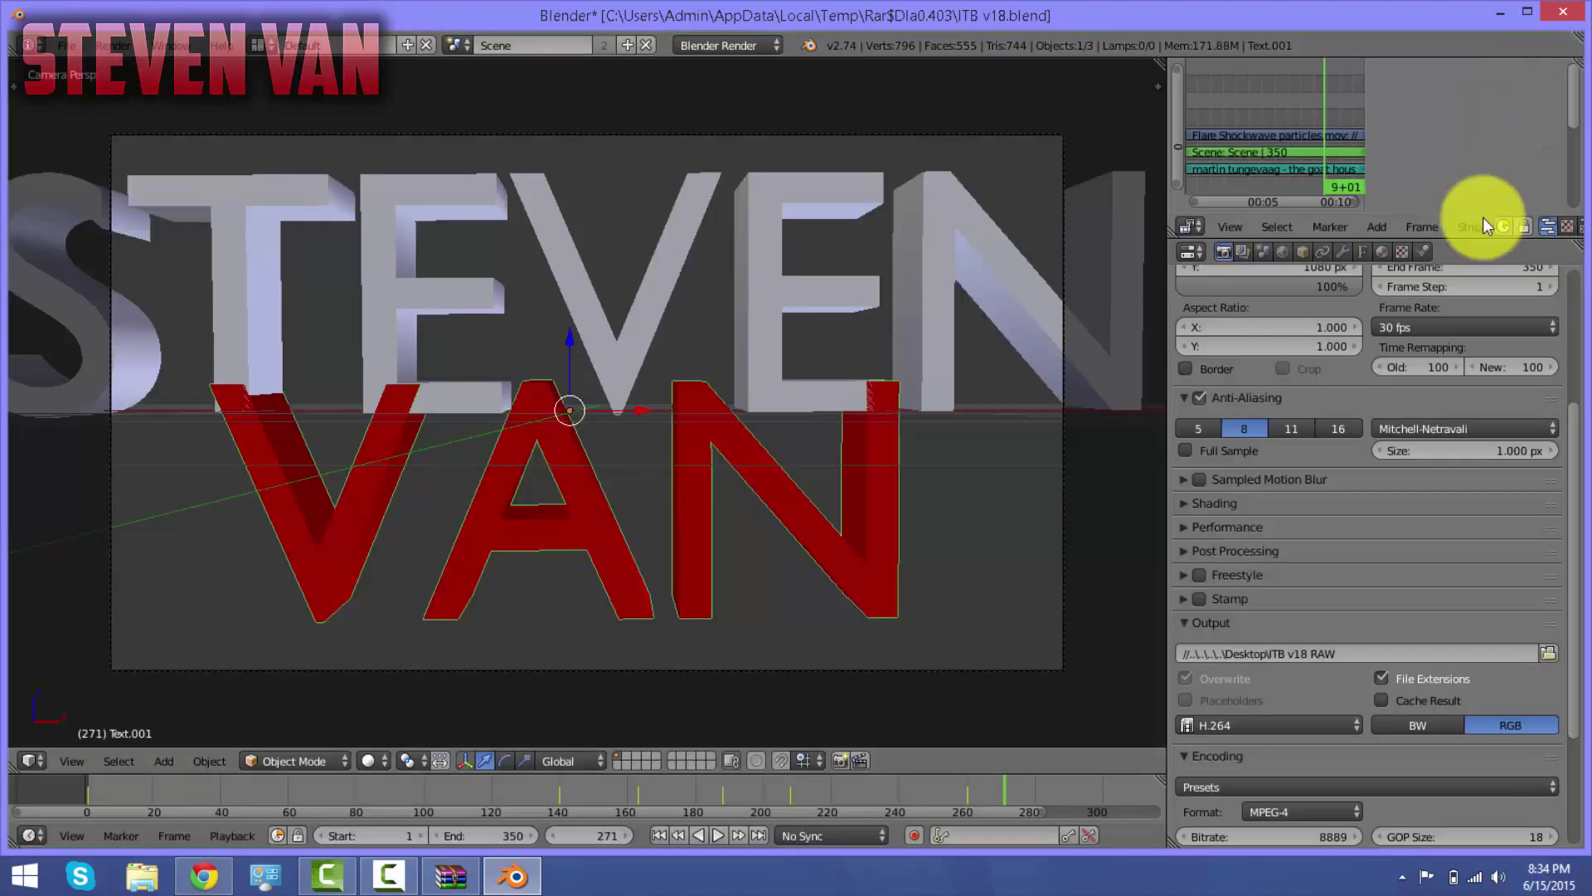
- Change the output file format from H.264 to AVI Raw
left_click_drag(1566, 605, 1568, 688)
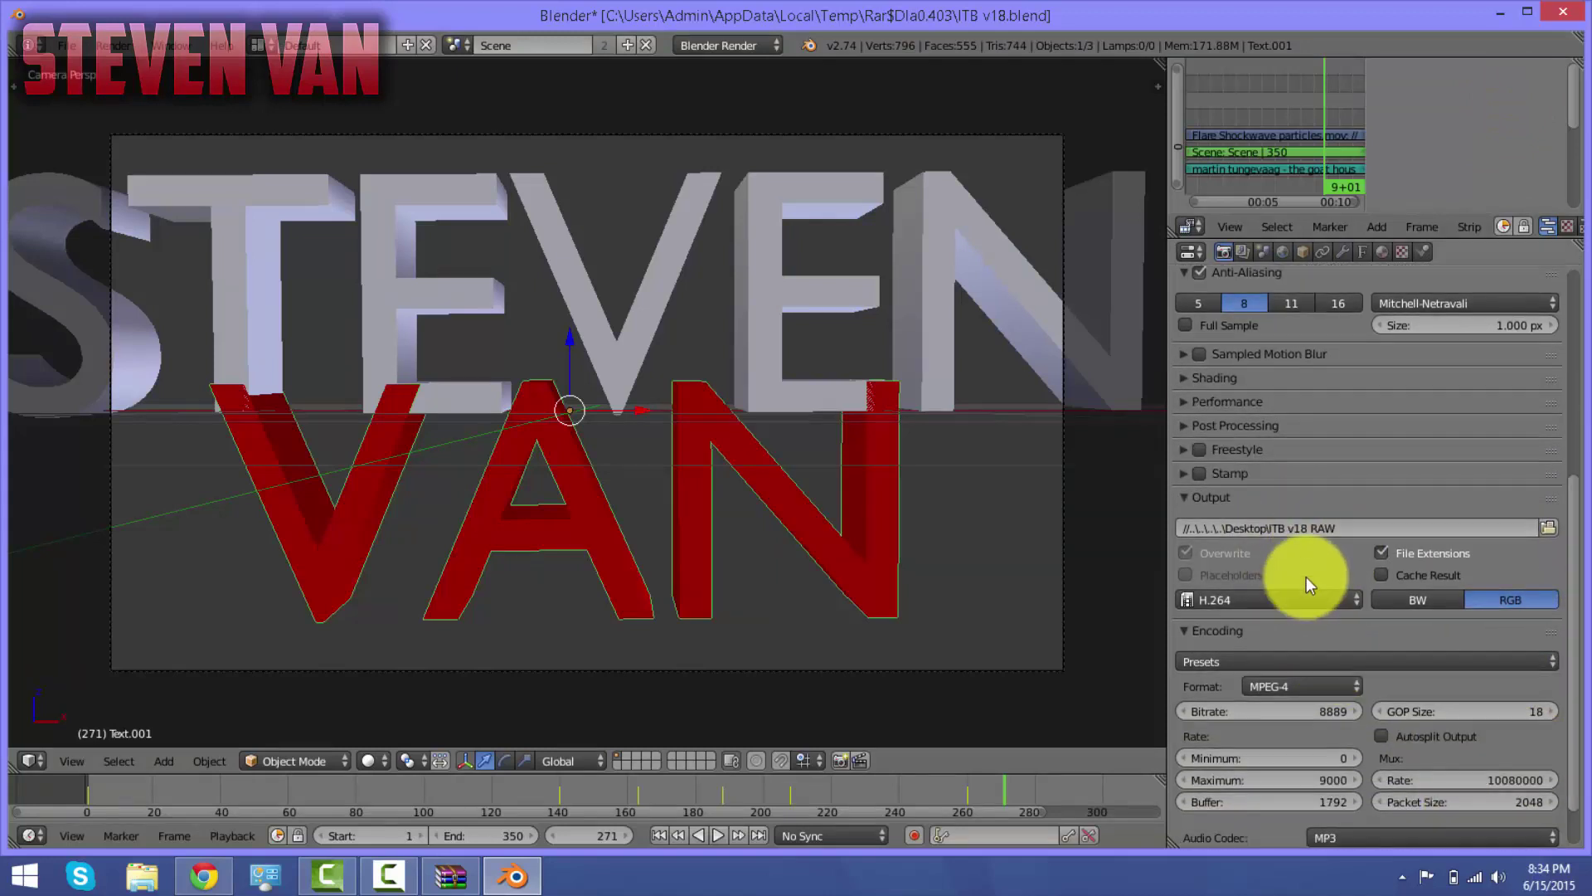
left_click(1300, 594)
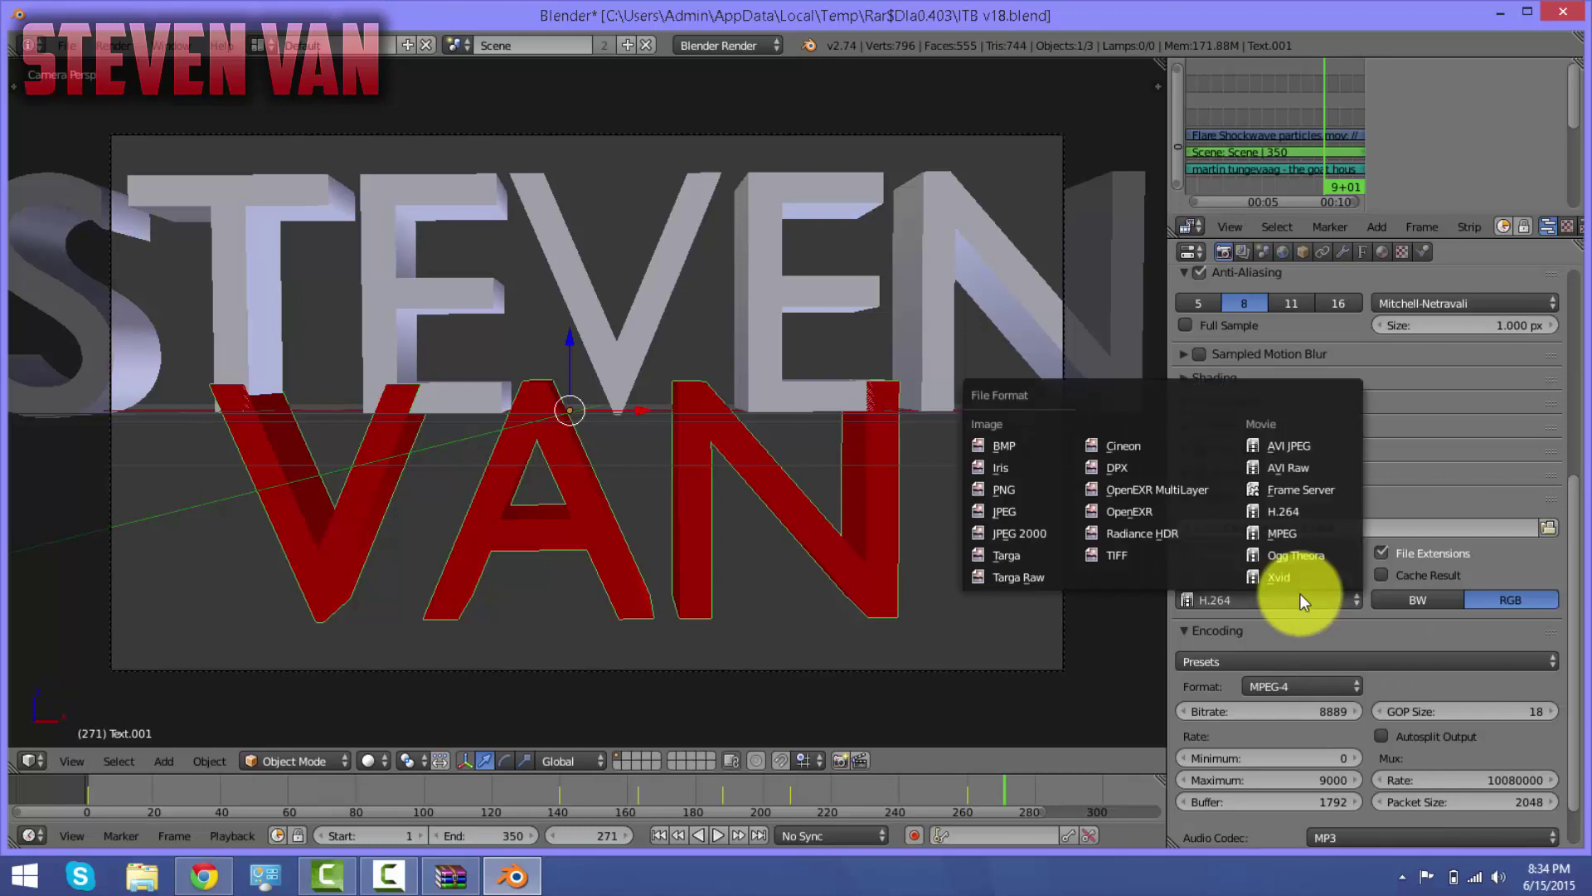
left_click(1289, 471)
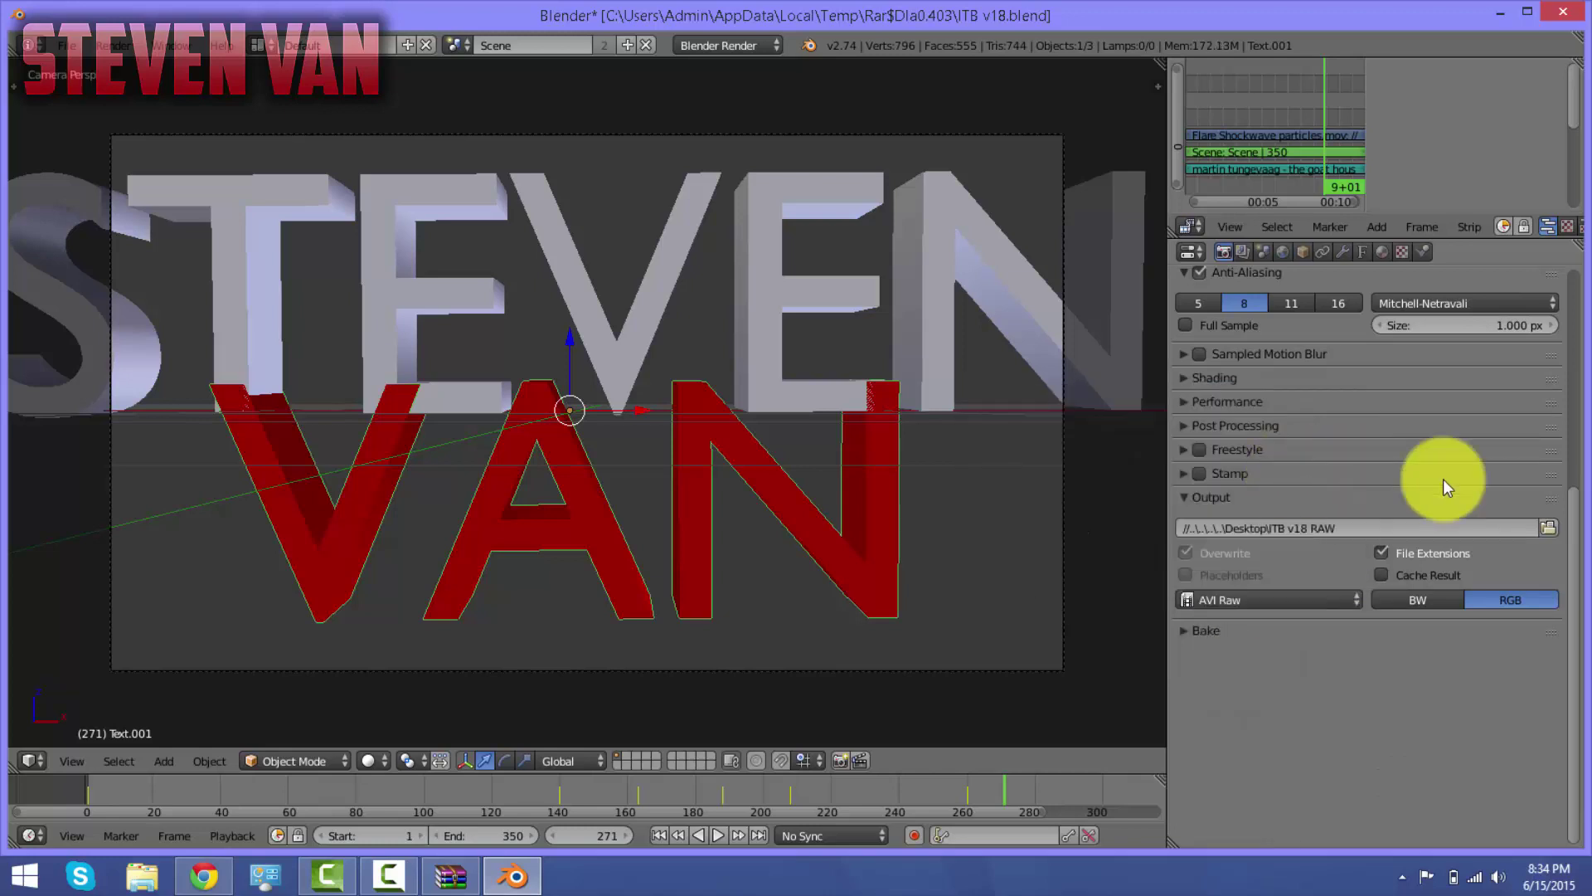
scroll(1559, 497, "up", 10)
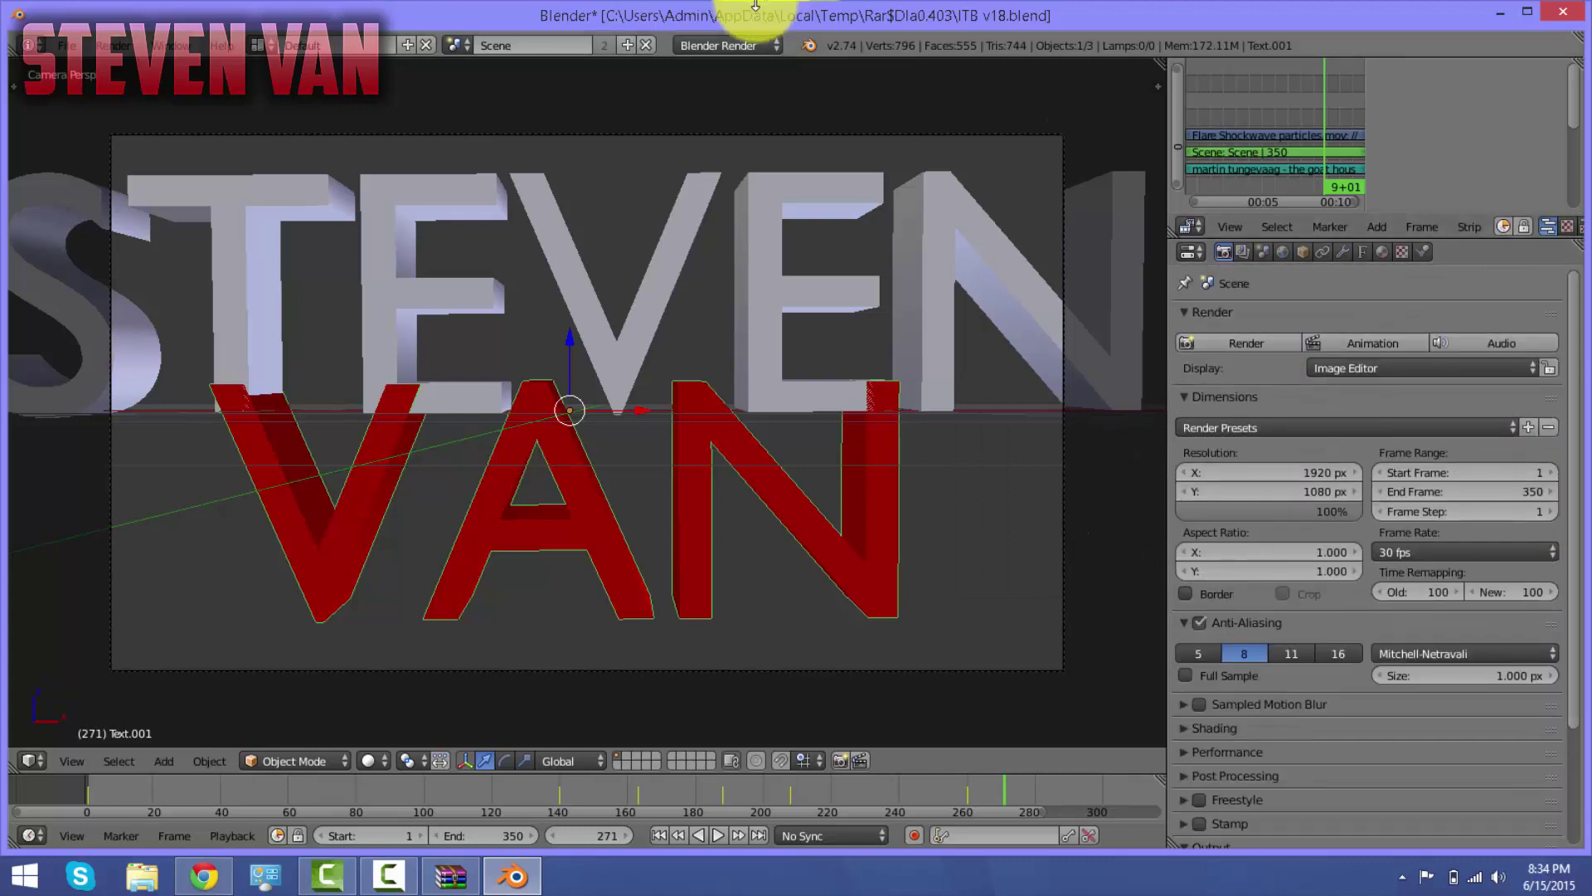
- Start rendering the 'STEVEN VAN' intro as an animation from the Render menu
left_click(115, 46)
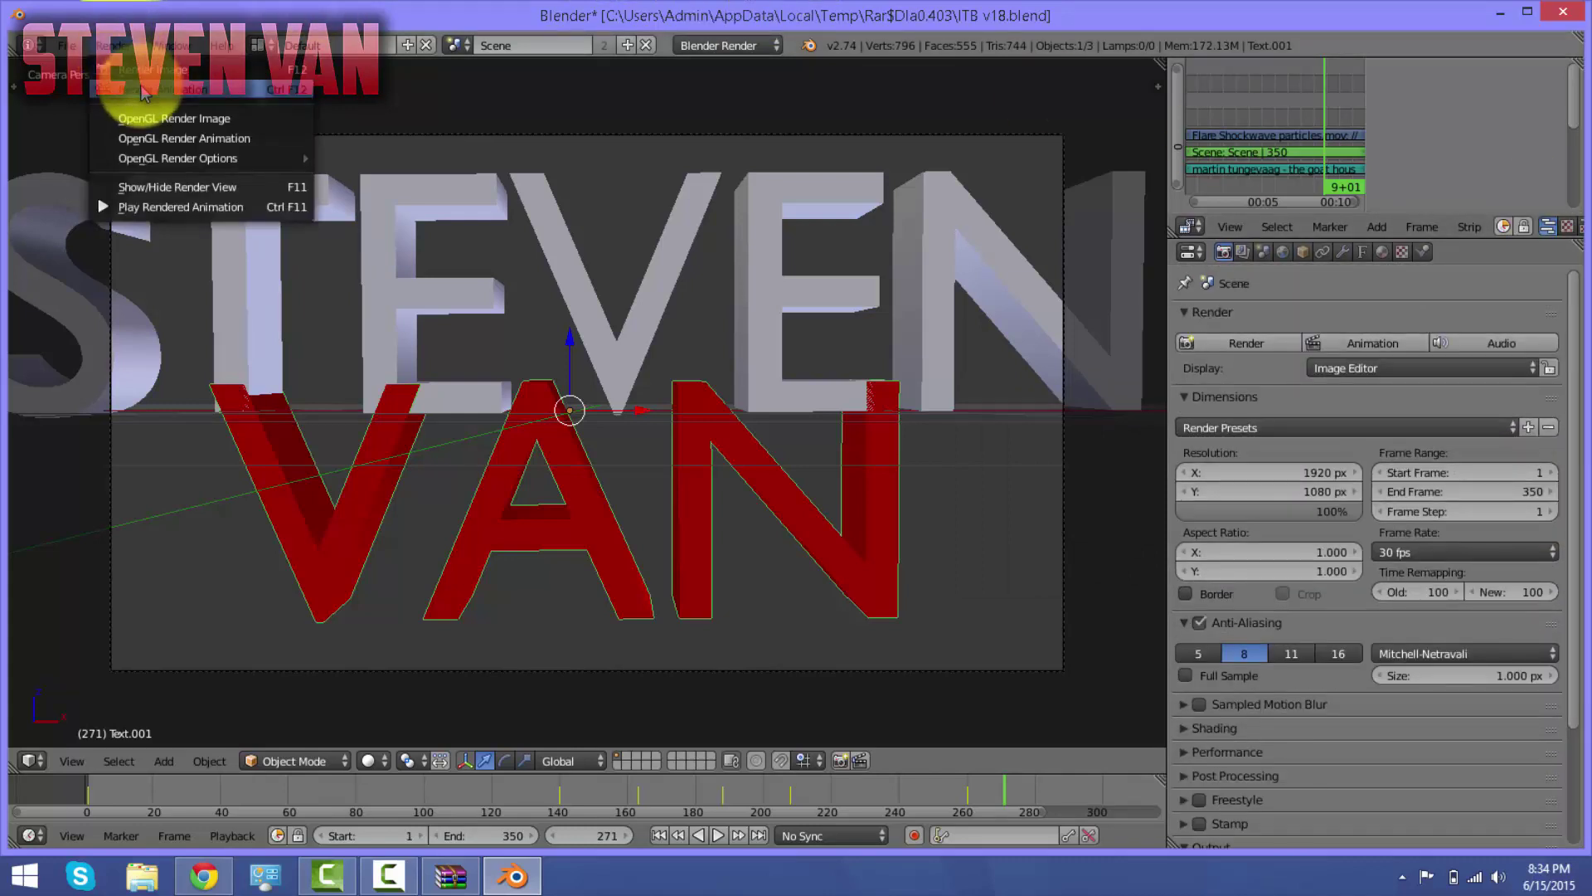
left_click(144, 90)
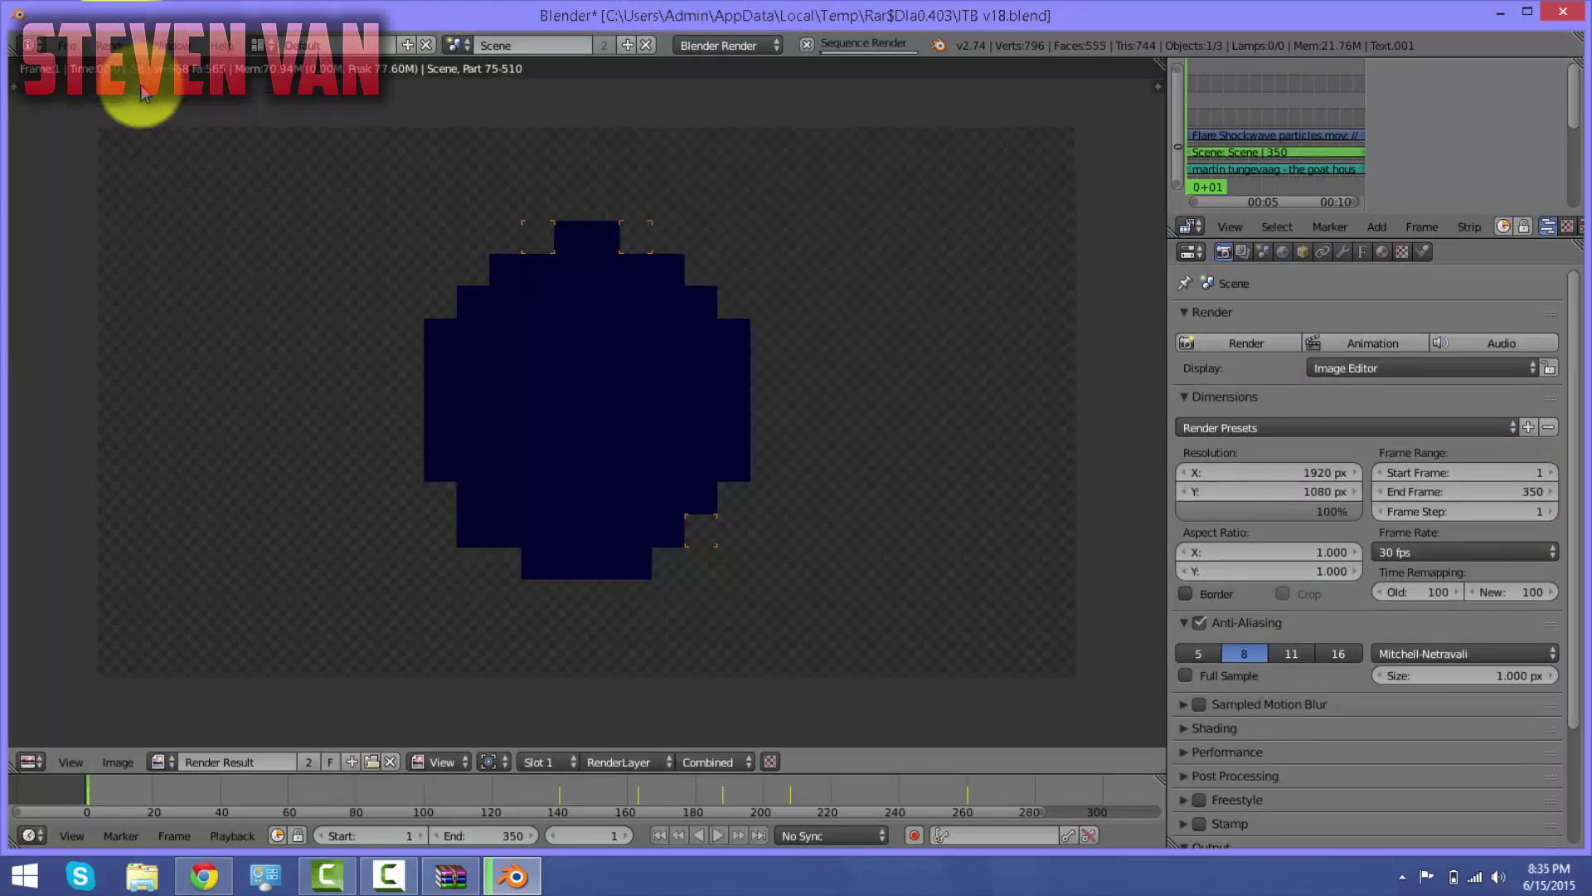